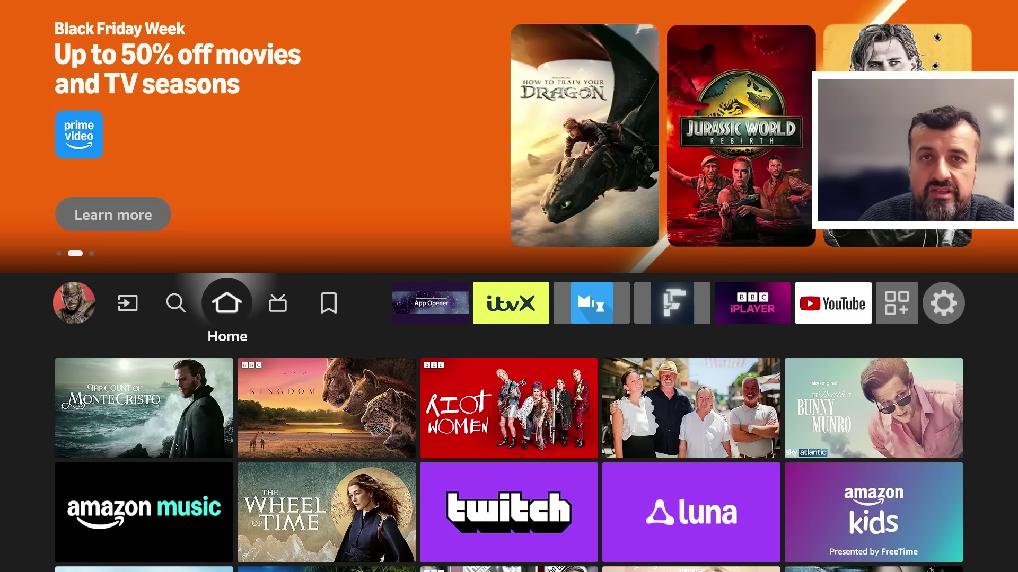
Step: Open Your Apps & Channels to show every installed app, including App Cloner
{"action": "key", "text": "Left"}
{"action": "key", "text": "Left"}
{"action": "key", "text": "Left"}
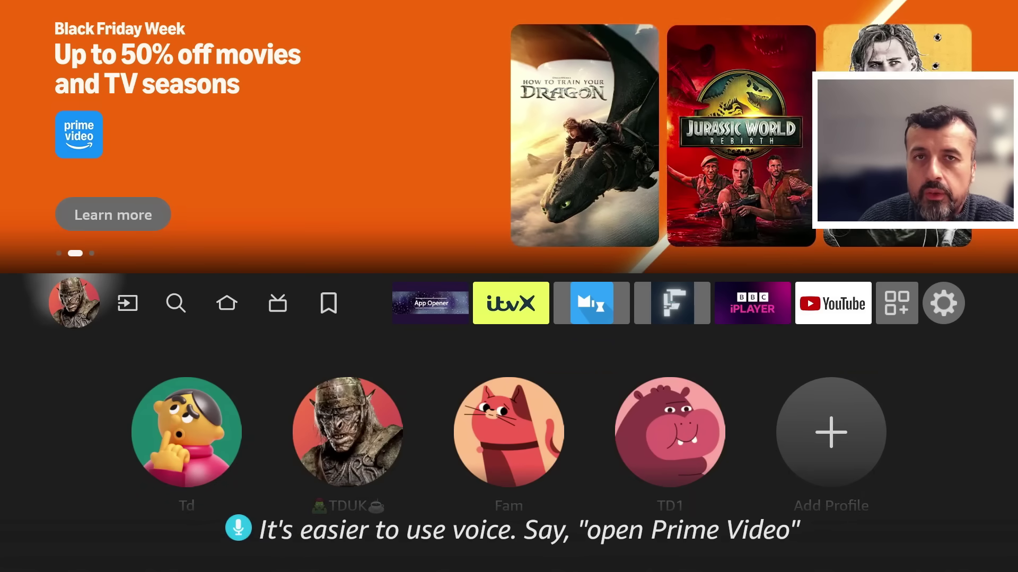
{"action": "key", "text": "Home"}
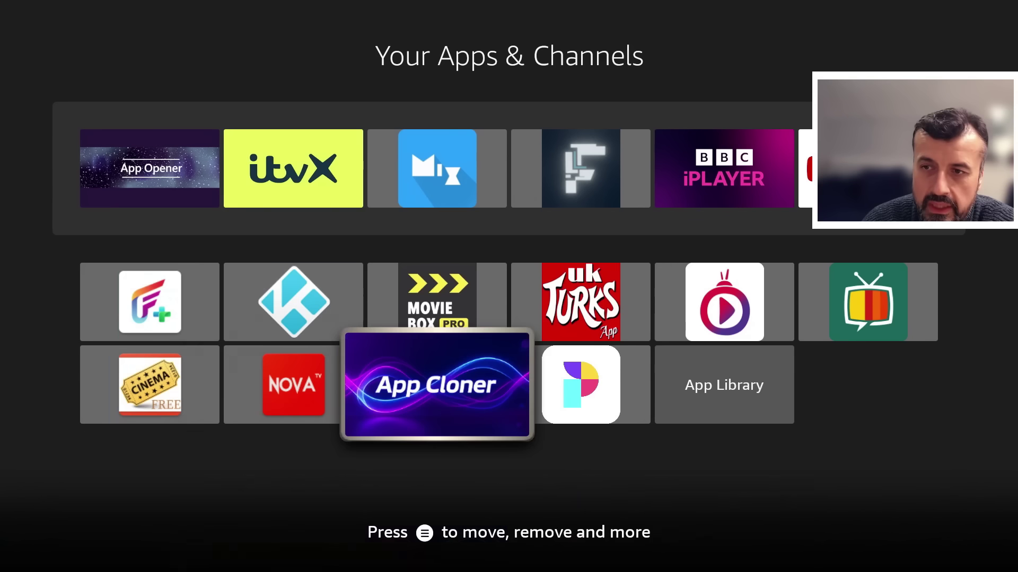
{"action": "key", "text": "Up"}
{"action": "key", "text": "Up"}
{"action": "key", "text": "Left"}
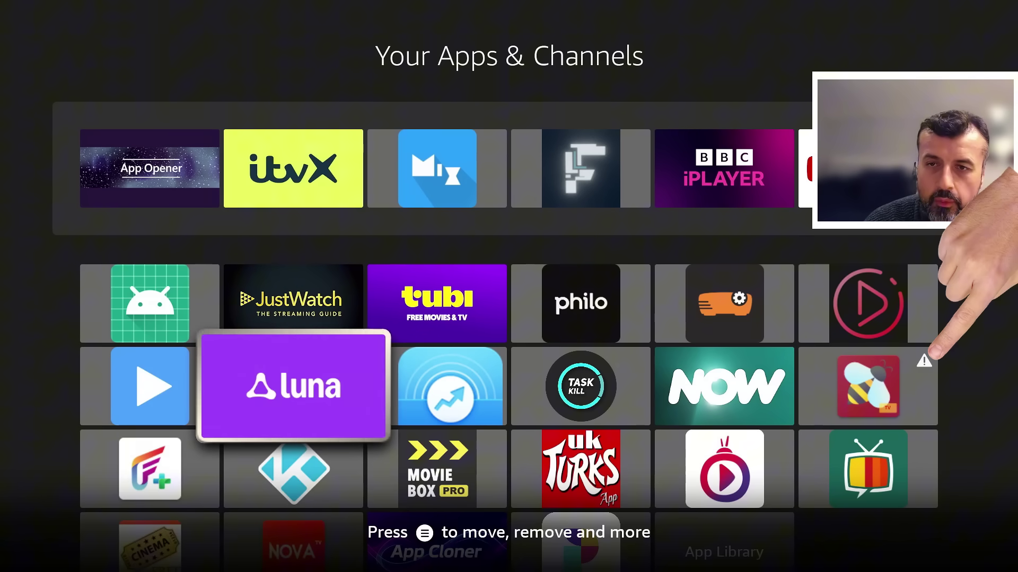
{"action": "key", "text": "Right"}
{"action": "key", "text": "Right"}
{"action": "key", "text": "Right"}
{"action": "key", "text": "Right"}
{"action": "key", "text": "Return"}
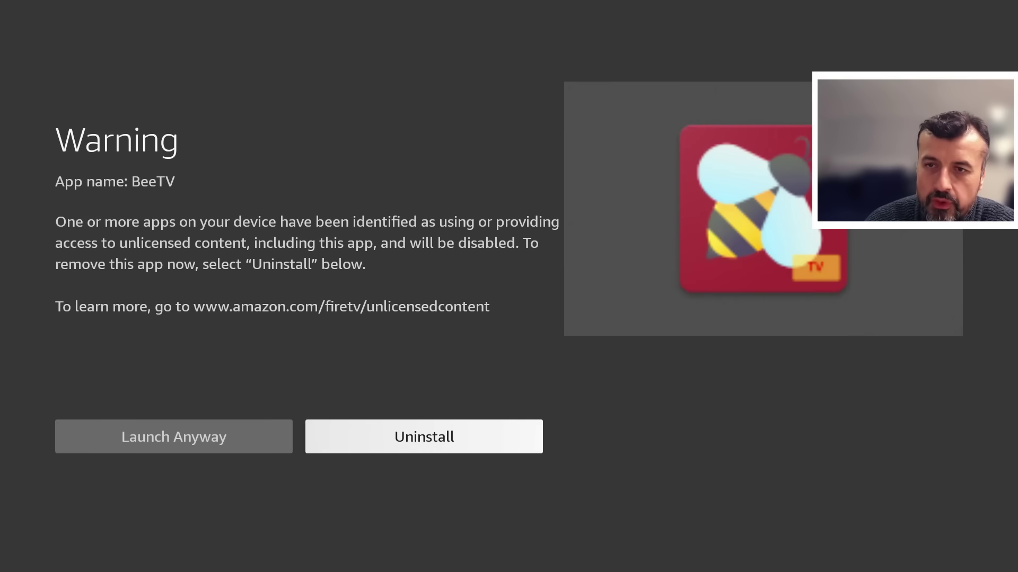
{"action": "key", "text": "Left"}
{"action": "key", "text": "Right"}
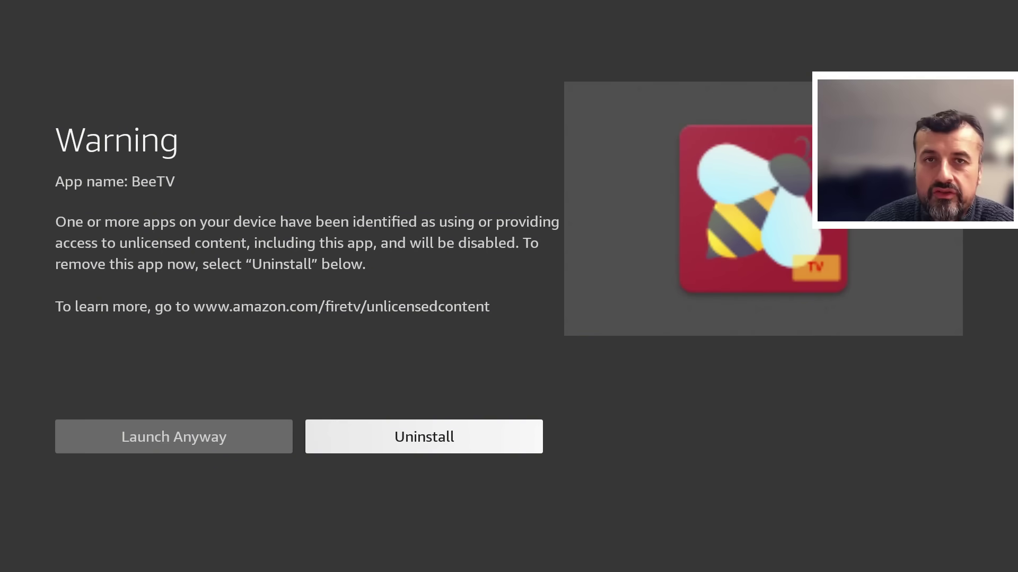
{"action": "key", "text": "Escape"}
{"action": "key", "text": "Left"}
{"action": "key", "text": "Left"}
{"action": "key", "text": "Left"}
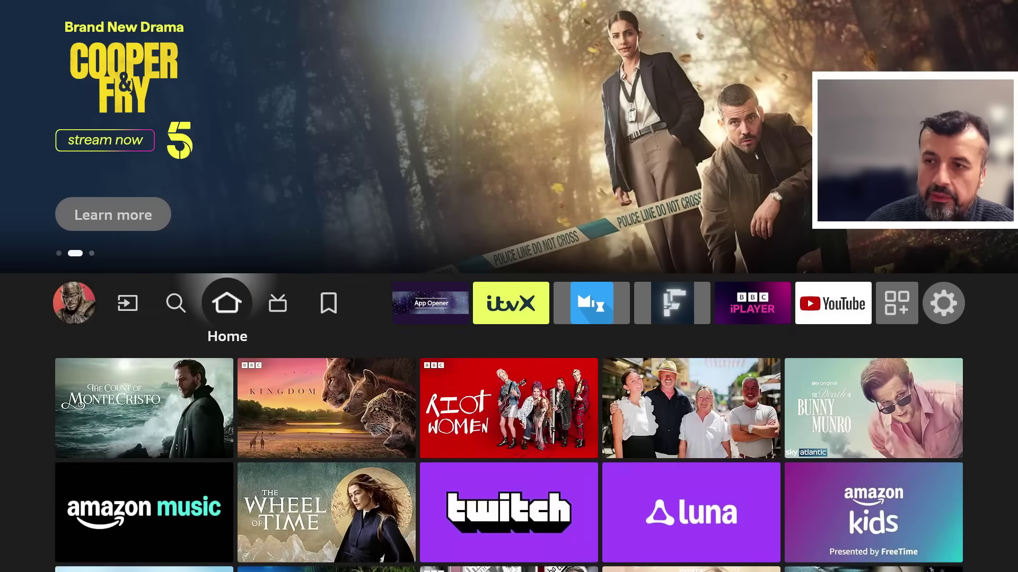
{"action": "key", "text": "Right"}
{"action": "key", "text": "Right"}
{"action": "key", "text": "Right"}
{"action": "key", "text": "Right"}
{"action": "key", "text": "Right"}
{"action": "key", "text": "Right"}
{"action": "key", "text": "Right"}
{"action": "key", "text": "Right"}
{"action": "key", "text": "Right"}
{"action": "key", "text": "Right"}
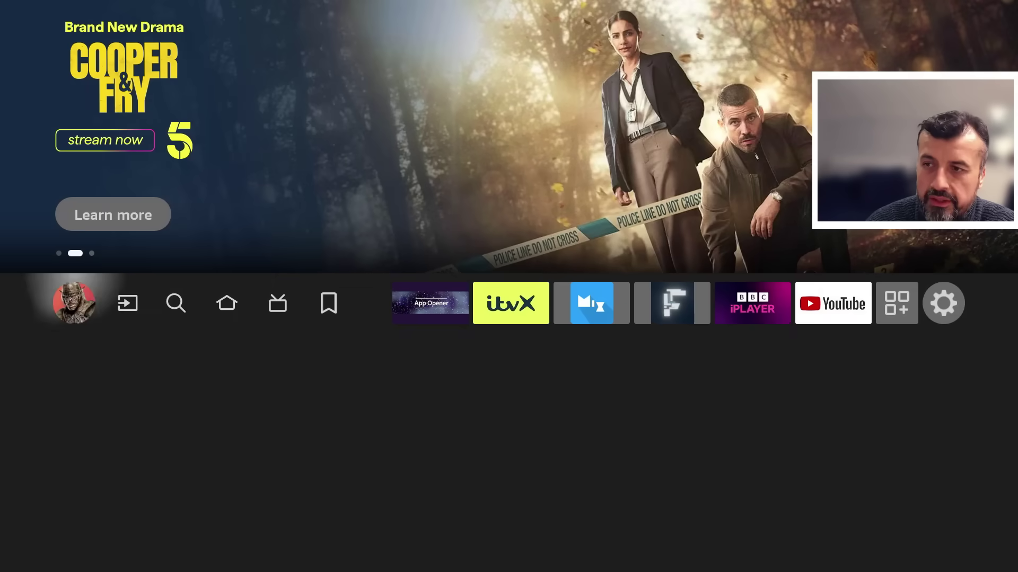
{"action": "key", "text": "Left"}
Step: Launch App Cloner and select the BeeTV tile to bring up its Clone App dialog
{"action": "key", "text": "Return"}
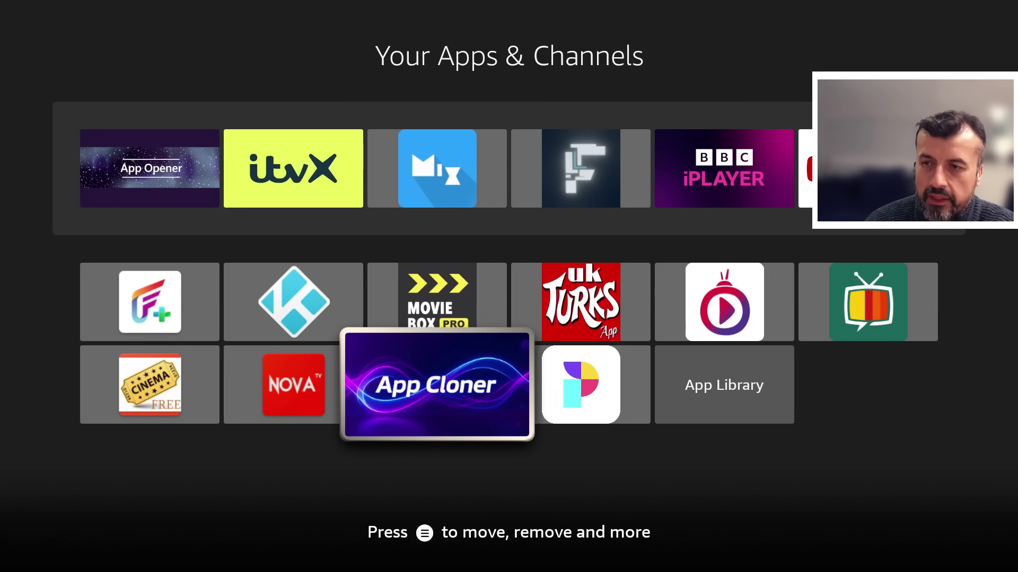
{"action": "key", "text": "Return"}
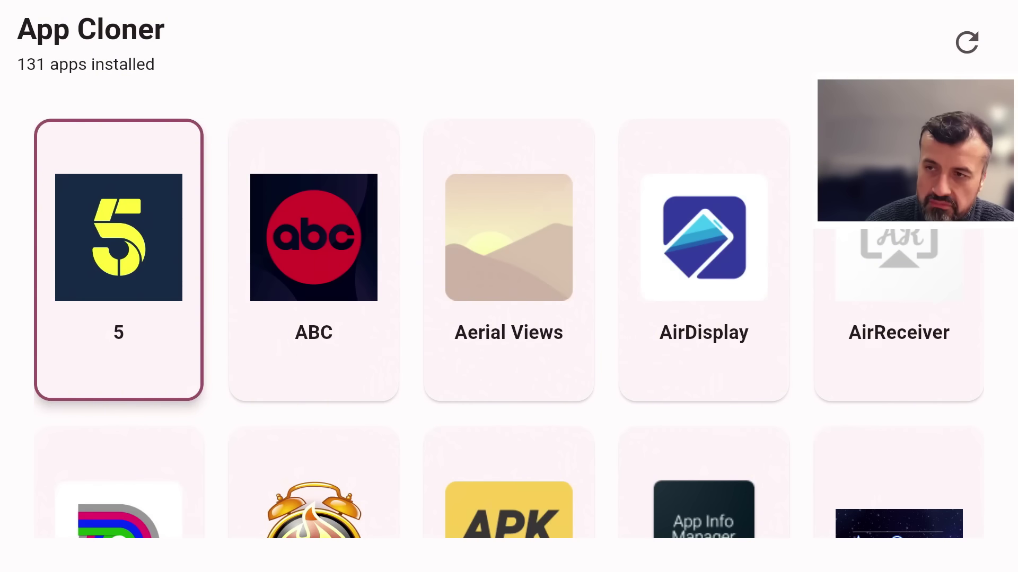
{"action": "key", "text": "Down"}
{"action": "key", "text": "Down"}
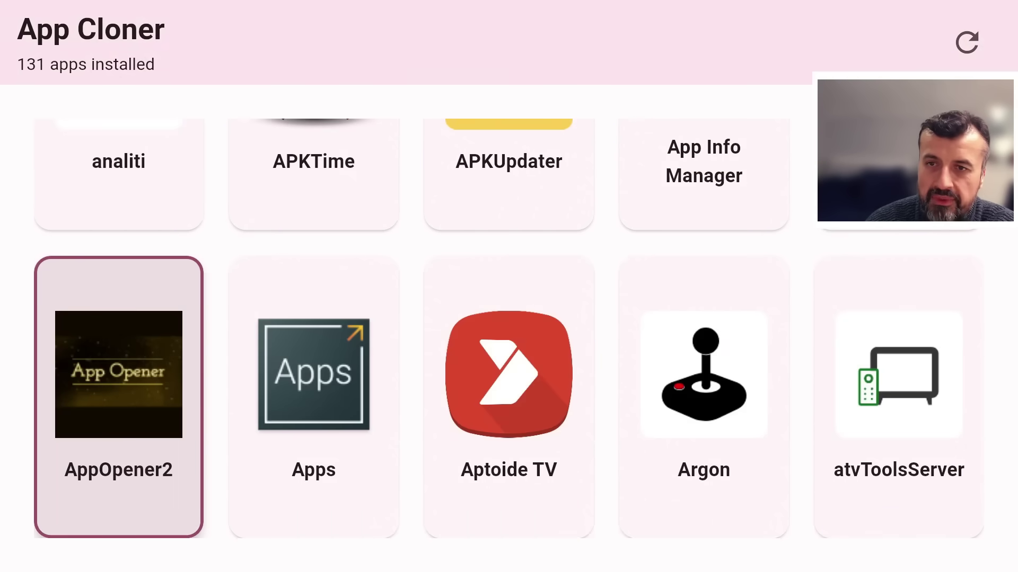
{"action": "key", "text": "Down"}
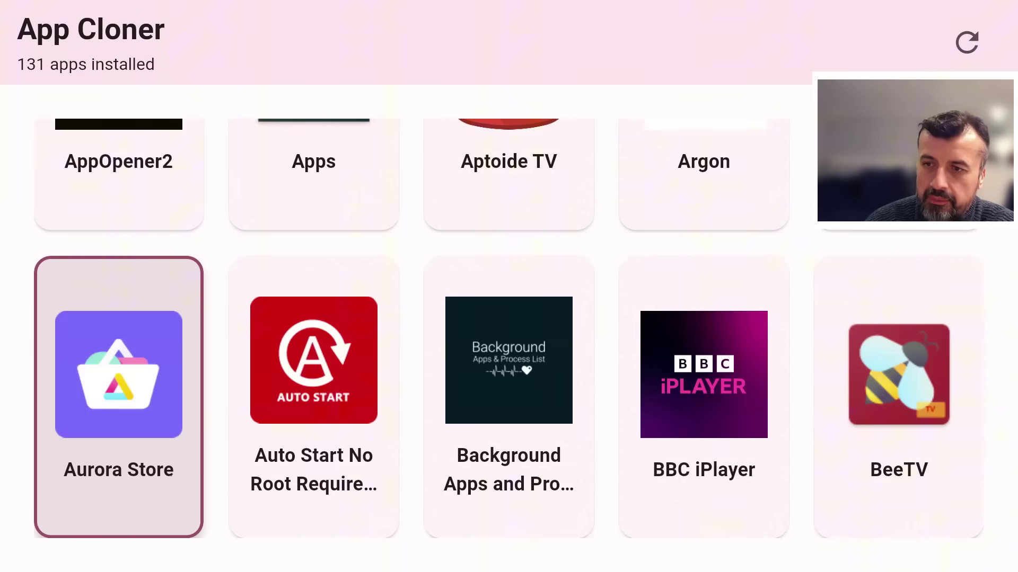
{"action": "key", "text": "Right"}
{"action": "key", "text": "Right"}
{"action": "key", "text": "Right"}
{"action": "key", "text": "Right"}
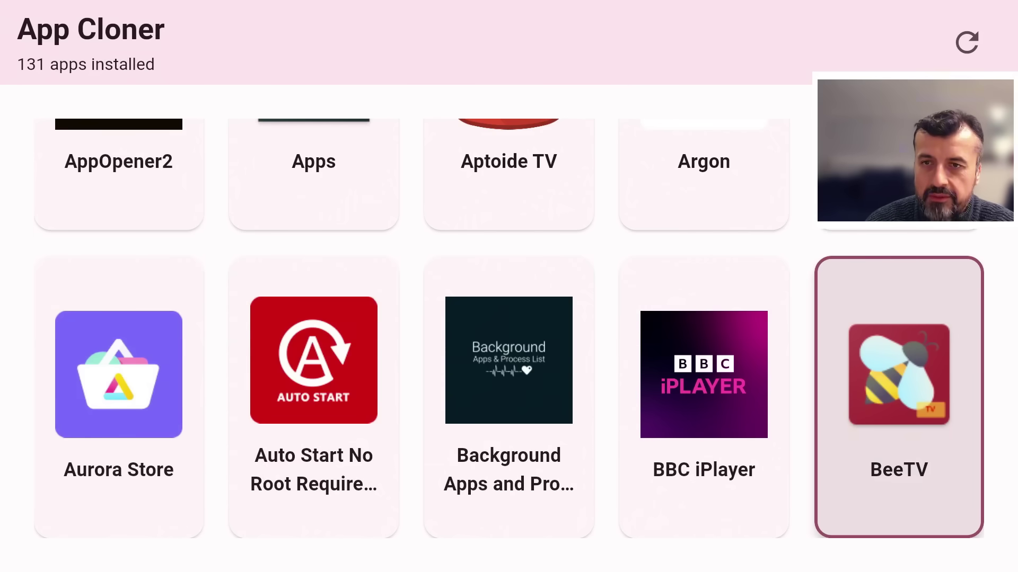
{"action": "key", "text": "Return"}
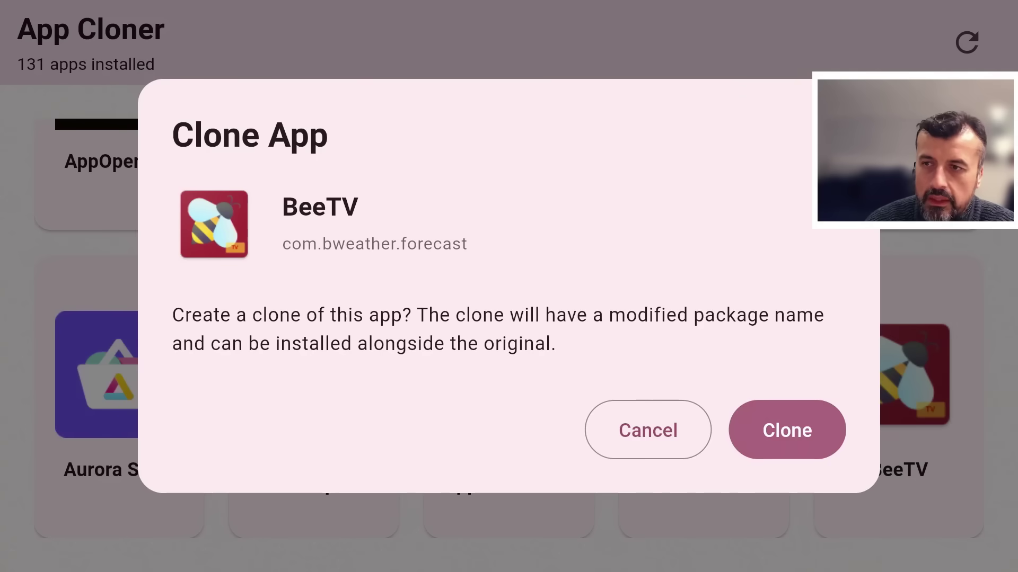
Step: Confirm cloning BeeTV and let the Cloning App progress run
{"action": "key", "text": "Return"}
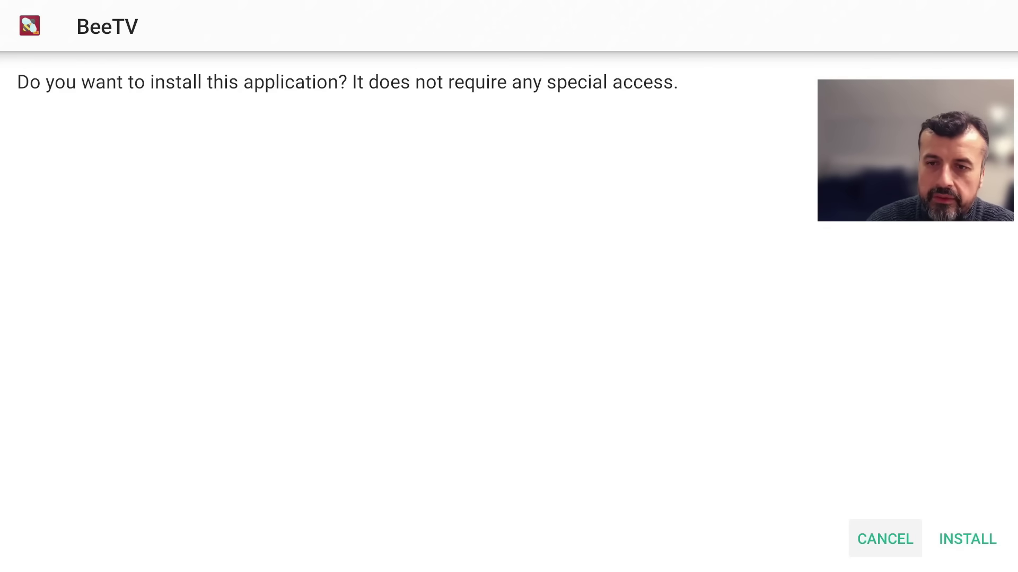
Step: Install the cloned BeeTV package, then close the installer with Done
{"action": "key", "text": "Right"}
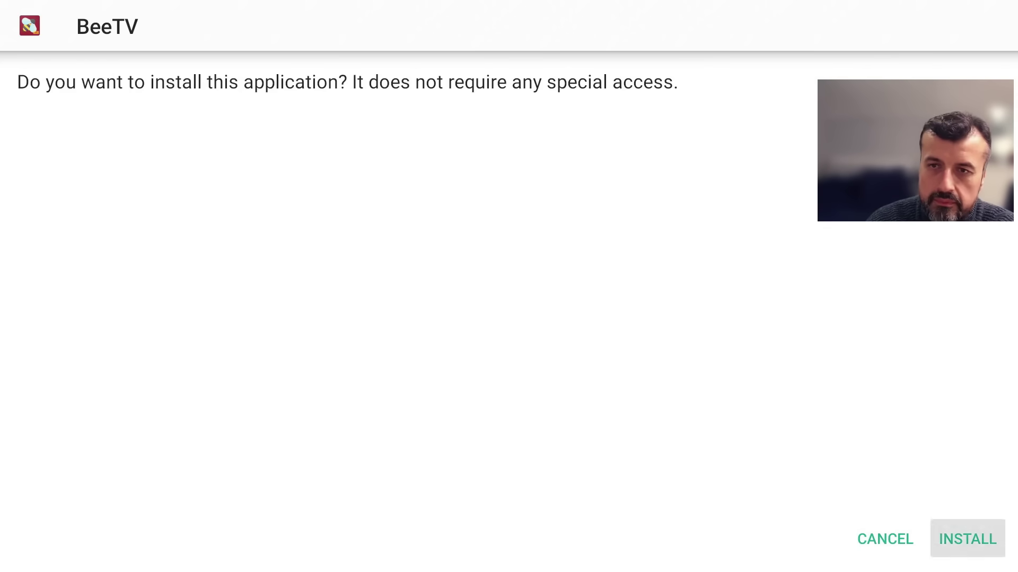
{"action": "key", "text": "Return"}
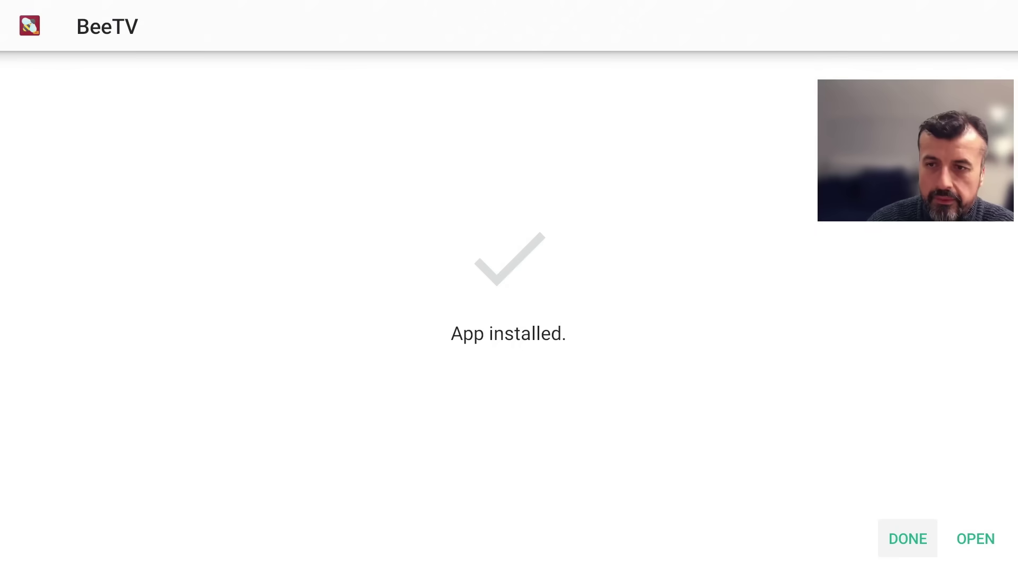
{"action": "key", "text": "Return"}
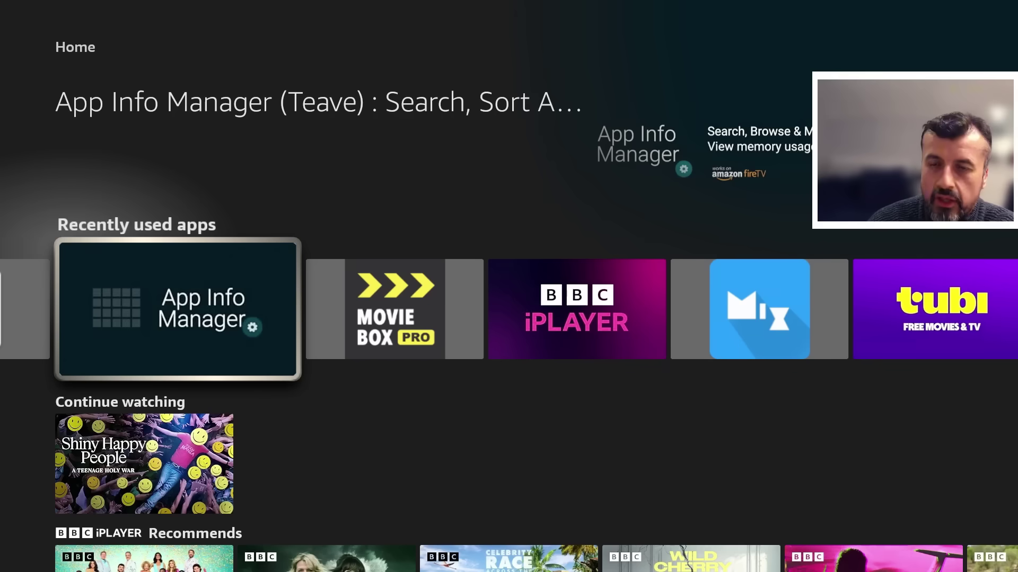
Step: Launch App Info Manager from the Recently used apps row
{"action": "key", "text": "Return"}
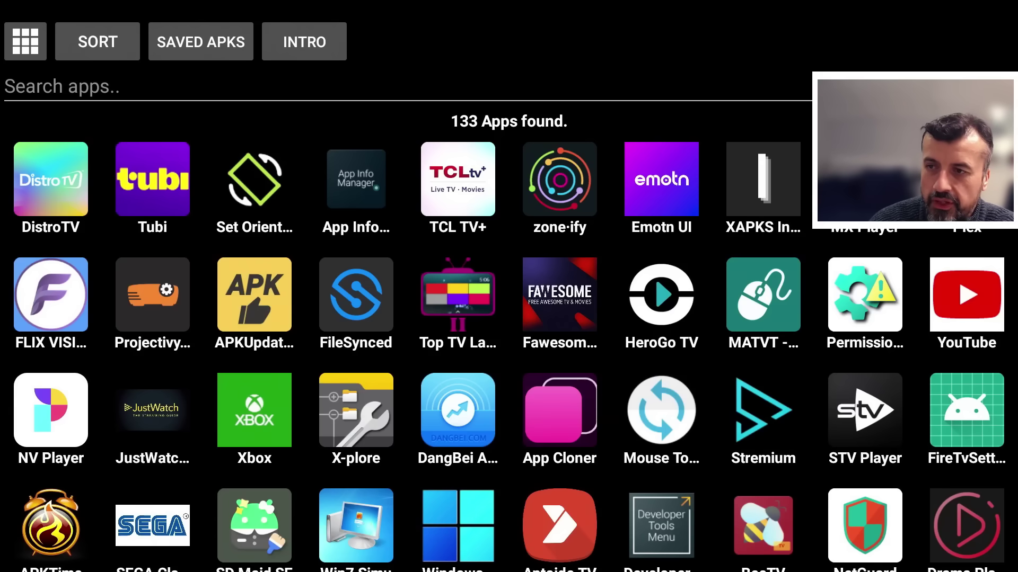
Step: Find the original BeeTV in App Info Manager's list and open its details
{"action": "key", "text": "Down"}
{"action": "key", "text": "Down"}
{"action": "key", "text": "Down"}
{"action": "key", "text": "Down"}
{"action": "key", "text": "Down"}
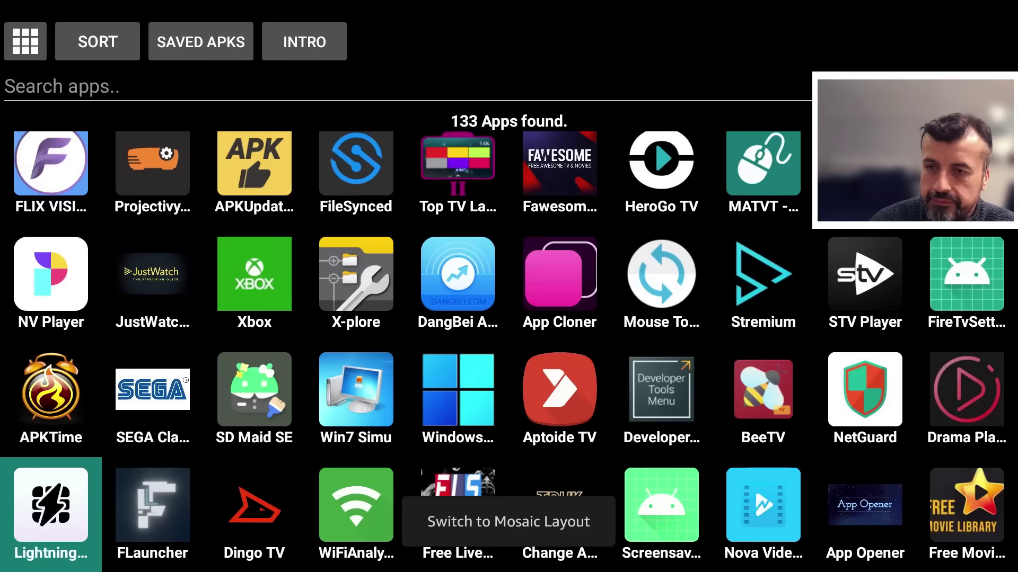
{"action": "key", "text": "Down"}
{"action": "key", "text": "Down"}
{"action": "key", "text": "Down"}
{"action": "key", "text": "Down"}
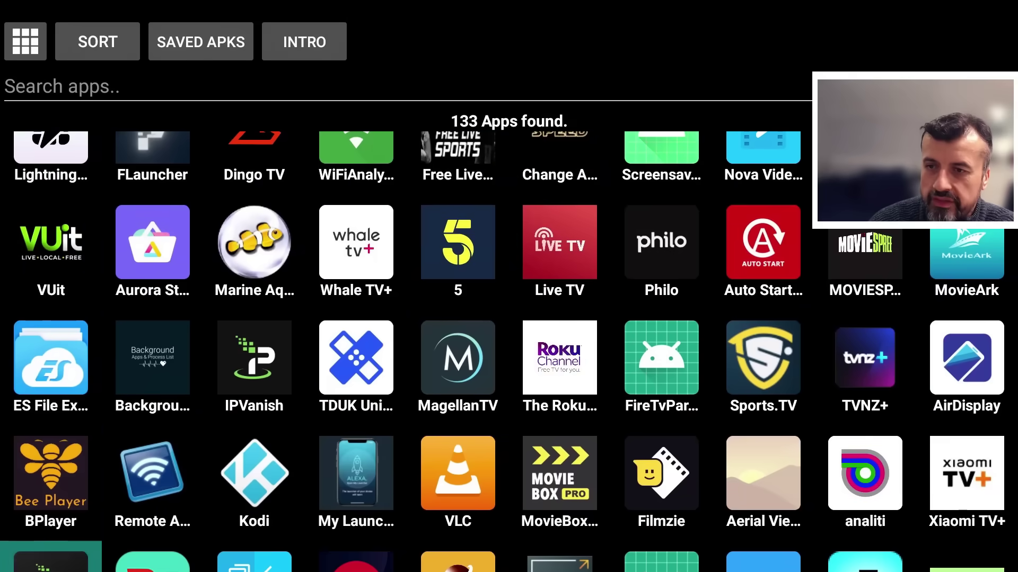
{"action": "key", "text": "Down"}
{"action": "key", "text": "Down"}
{"action": "key", "text": "Down"}
{"action": "key", "text": "Down"}
{"action": "key", "text": "Down"}
{"action": "key", "text": "Right"}
{"action": "key", "text": "Up"}
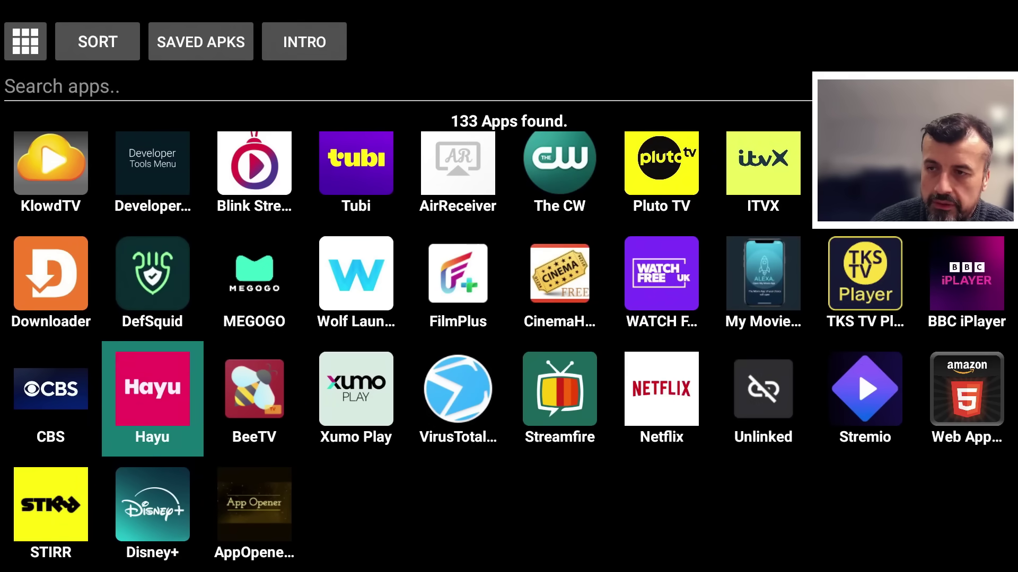
{"action": "key", "text": "Right"}
{"action": "key", "text": "Return"}
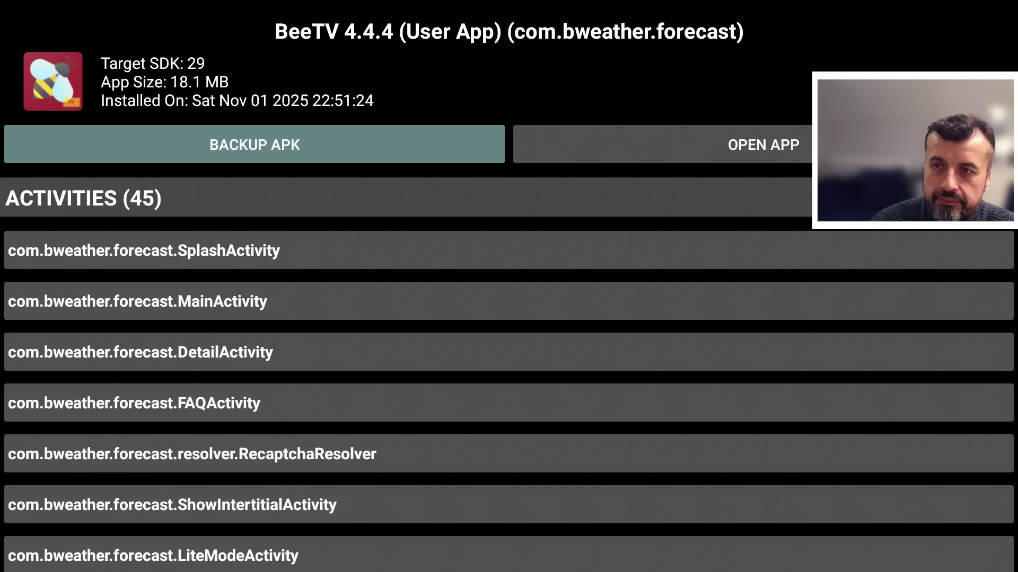
Step: Return to the list and open the second BeeTV's details, showing package forecast.bweather.com
{"action": "key", "text": "Escape"}
{"action": "key", "text": "Up"}
{"action": "key", "text": "Up"}
{"action": "key", "text": "Up"}
{"action": "key", "text": "Up"}
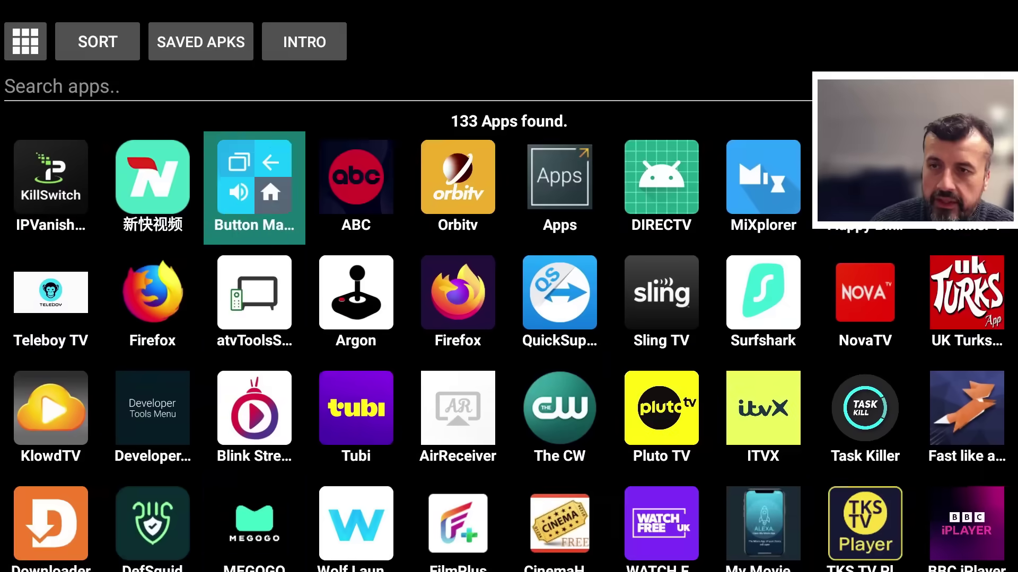
{"action": "key", "text": "Up"}
{"action": "key", "text": "Up"}
{"action": "key", "text": "Up"}
{"action": "key", "text": "Up"}
{"action": "key", "text": "Up"}
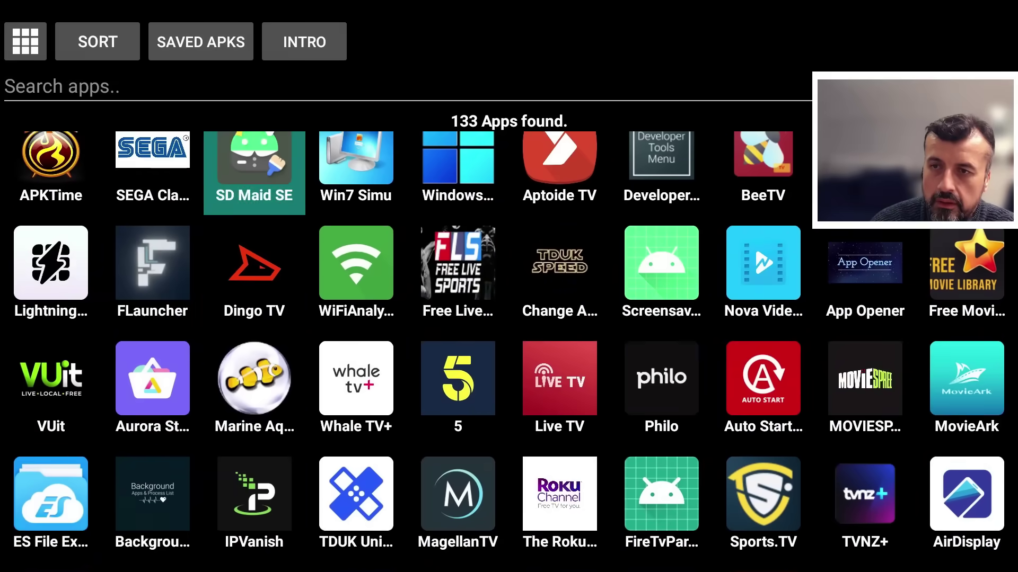
{"action": "key", "text": "Up"}
{"action": "key", "text": "Down"}
{"action": "key", "text": "Right"}
{"action": "key", "text": "Right"}
{"action": "key", "text": "Right"}
{"action": "key", "text": "Right"}
{"action": "key", "text": "Right"}
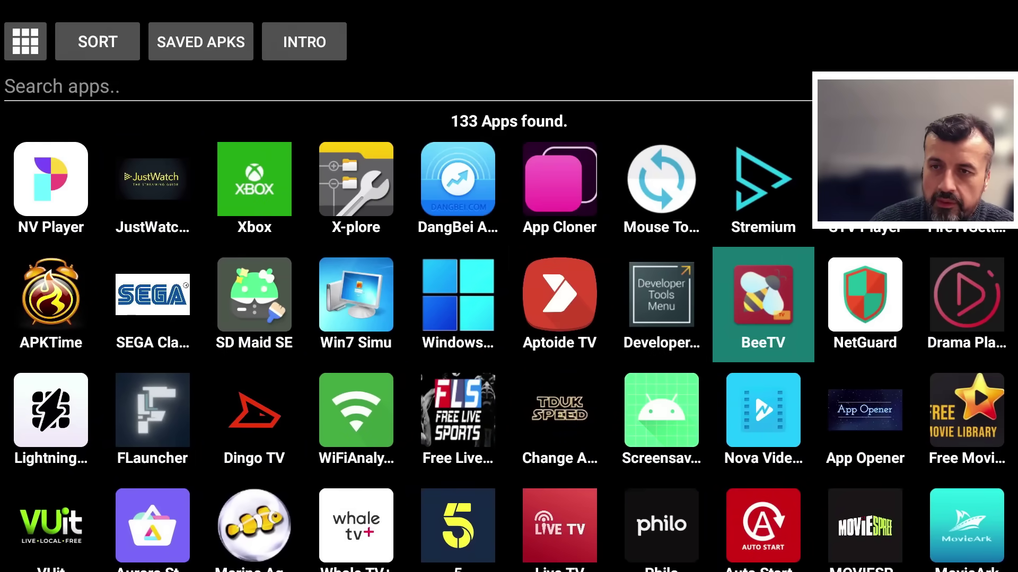
{"action": "key", "text": "Return"}
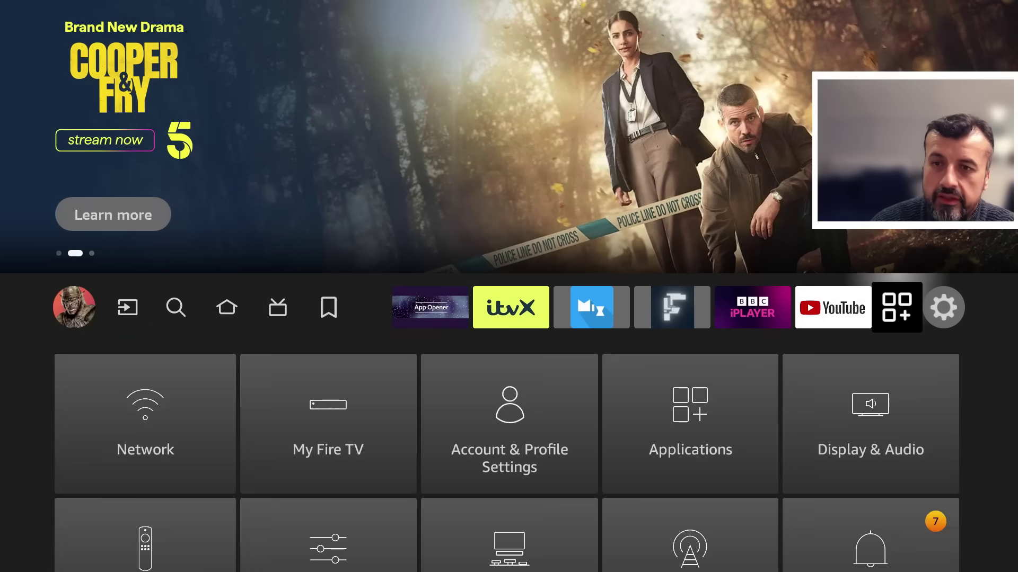
Step: Reopen Your Apps & Channels and move from the warning-marked BeeTV to its clone below
{"action": "key", "text": "Return"}
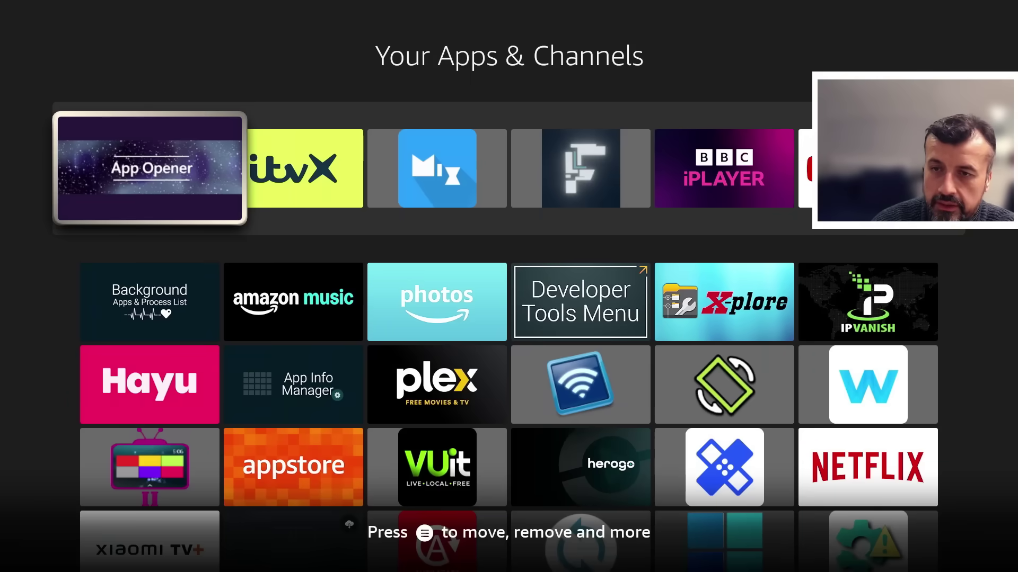
{"action": "key", "text": "Up"}
{"action": "key", "text": "Up"}
{"action": "key", "text": "Up"}
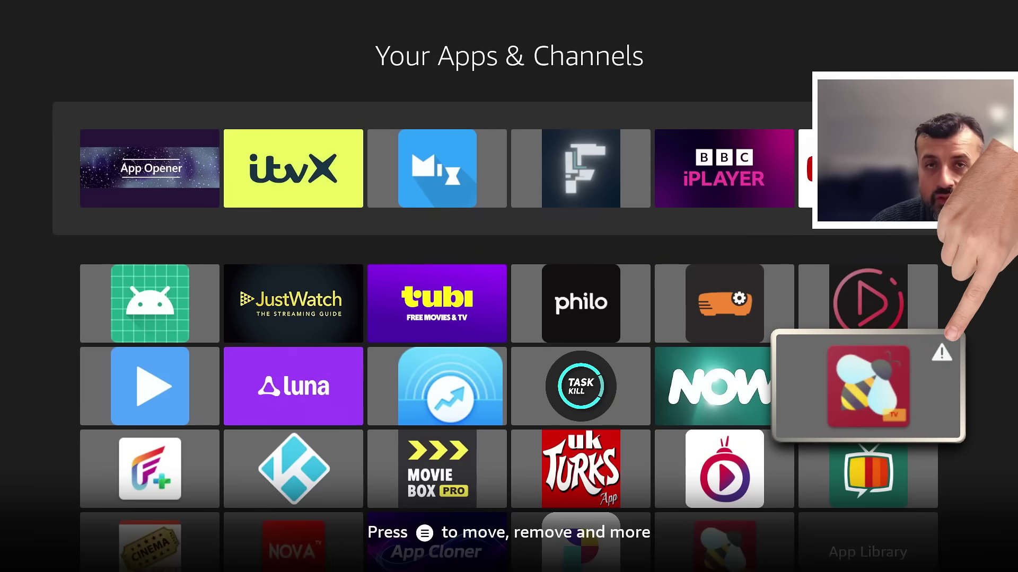
{"action": "key", "text": "Down"}
{"action": "key", "text": "Down"}
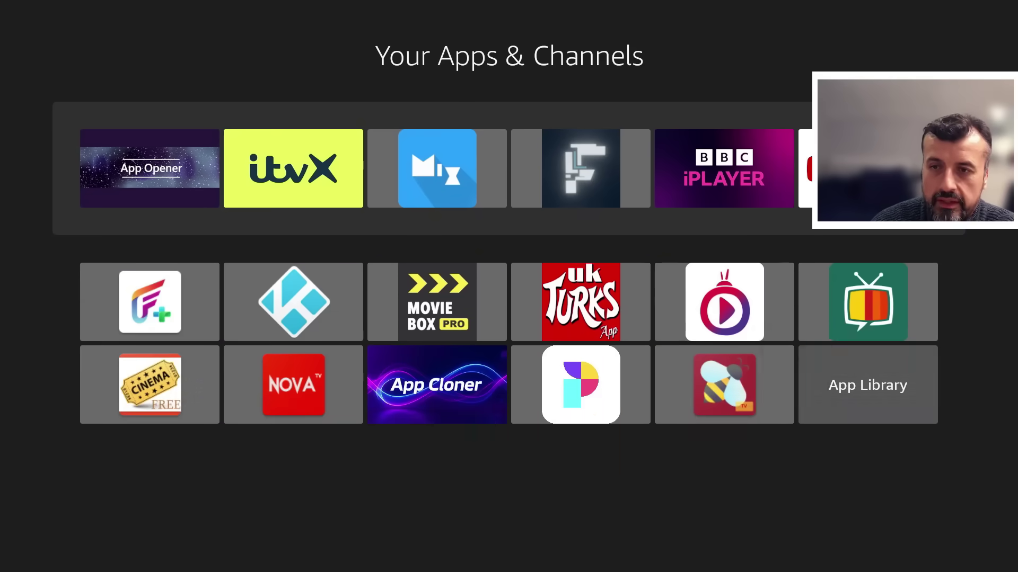
{"action": "key", "text": "Left"}
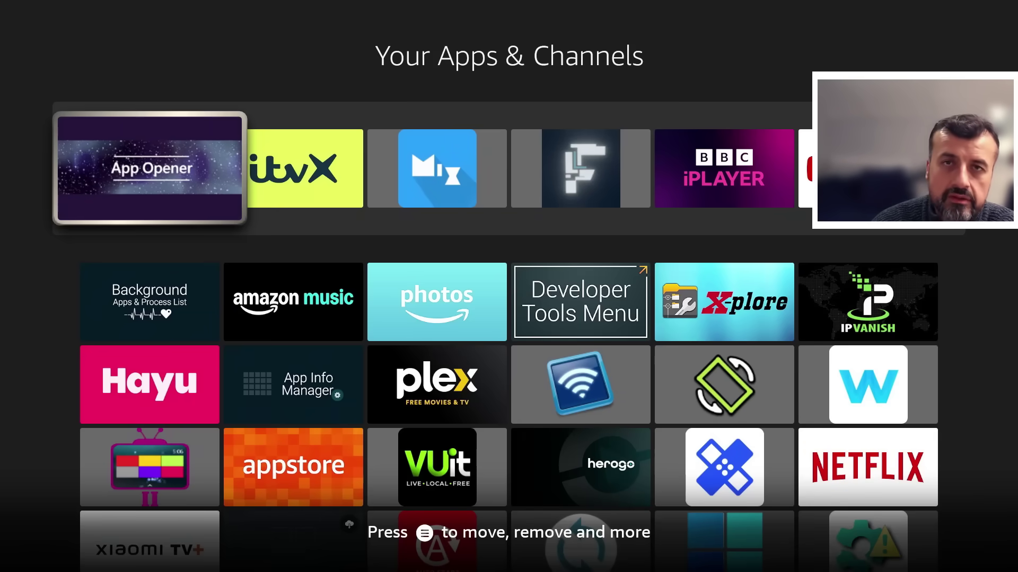
Step: Browse the app grid past Movie Box Pro and Kodi to App Cloner, then return Home
{"action": "key", "text": "Down"}
{"action": "key", "text": "Down"}
{"action": "key", "text": "Down"}
{"action": "key", "text": "Down"}
{"action": "key", "text": "Down"}
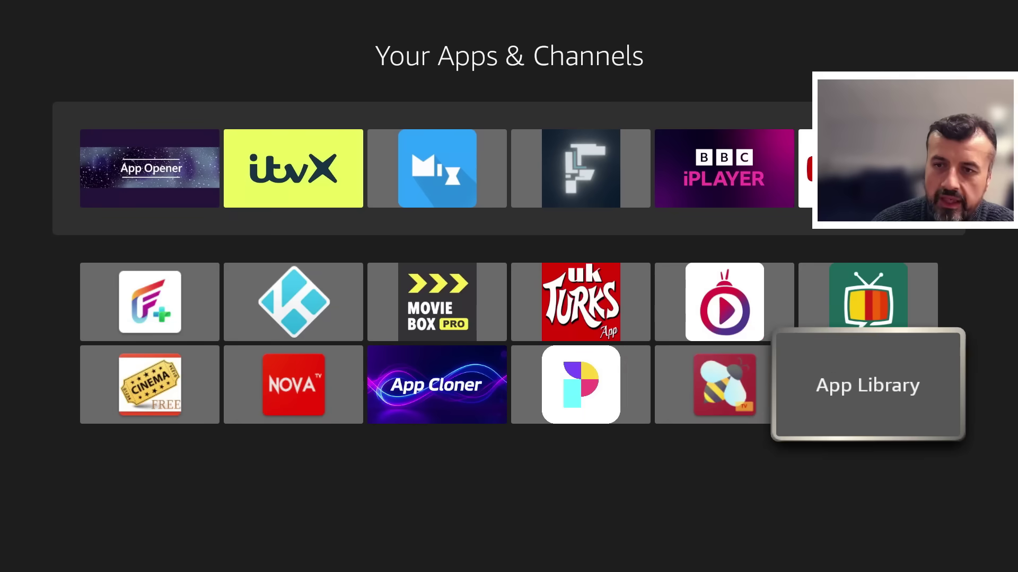
{"action": "key", "text": "Left"}
{"action": "key", "text": "Up"}
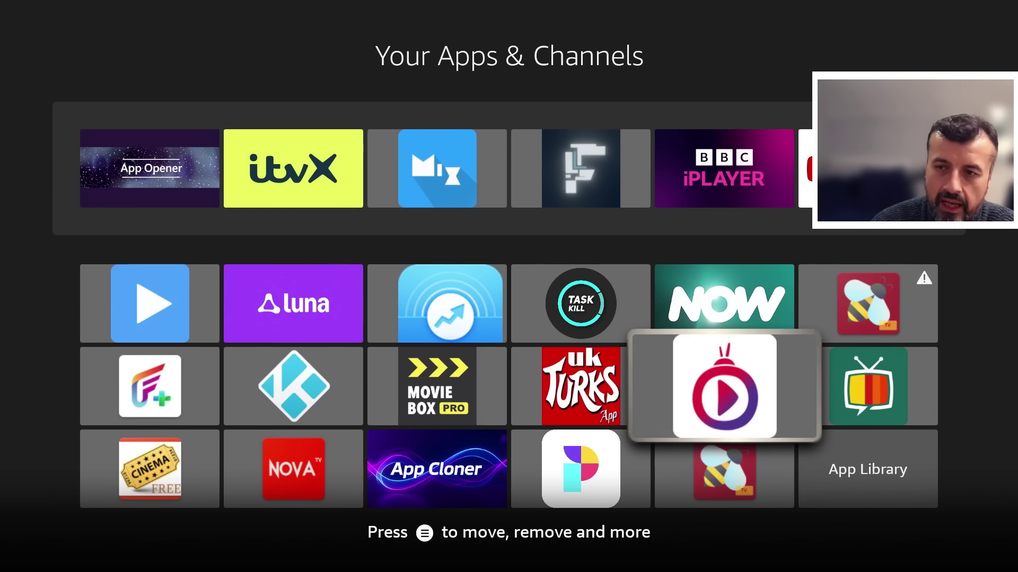
{"action": "key", "text": "Left"}
{"action": "key", "text": "Left"}
{"action": "key", "text": "Left"}
{"action": "key", "text": "Left"}
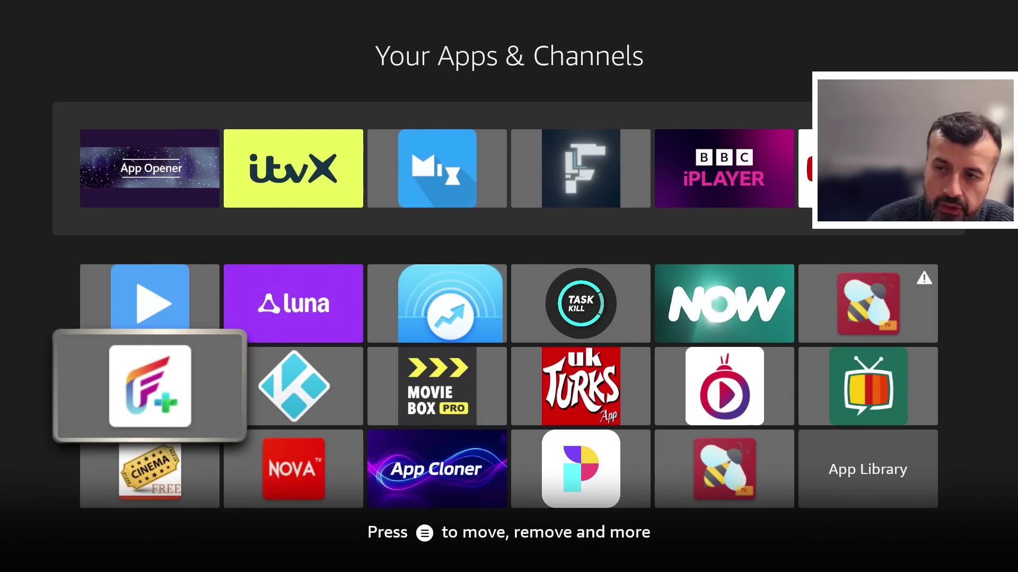
{"action": "key", "text": "Right"}
{"action": "key", "text": "Right"}
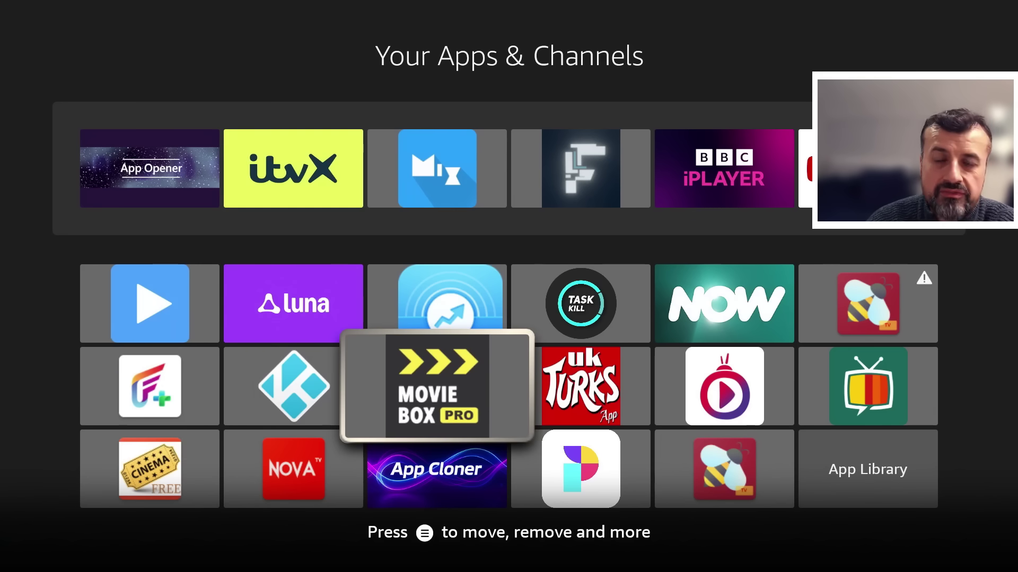
{"action": "key", "text": "Left"}
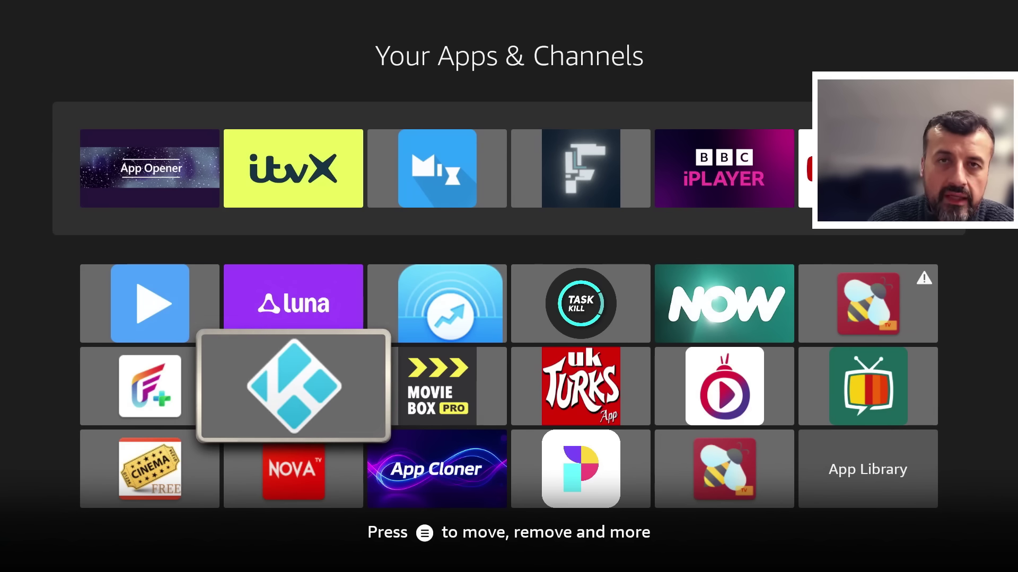
{"action": "key", "text": "Down"}
{"action": "key", "text": "Right"}
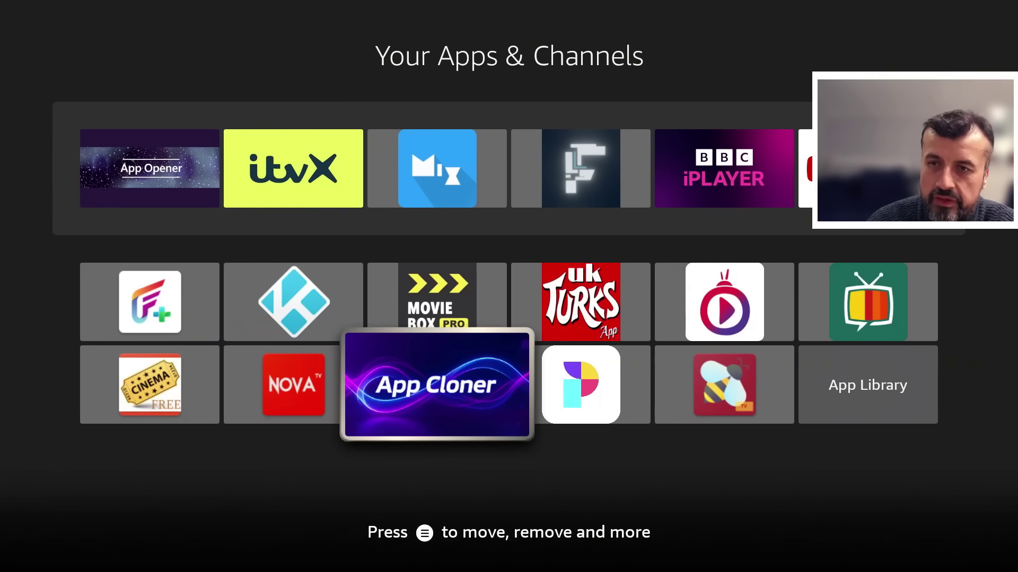
{"action": "key", "text": "Escape"}
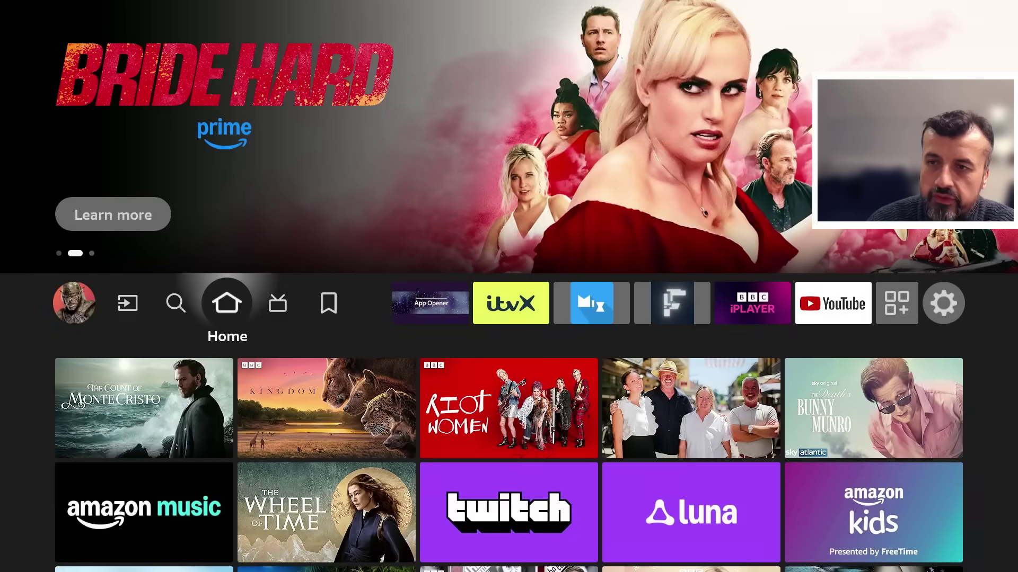
Step: Open Search and enter 'App Clone' with the on-screen keyboard
{"action": "key", "text": "Left"}
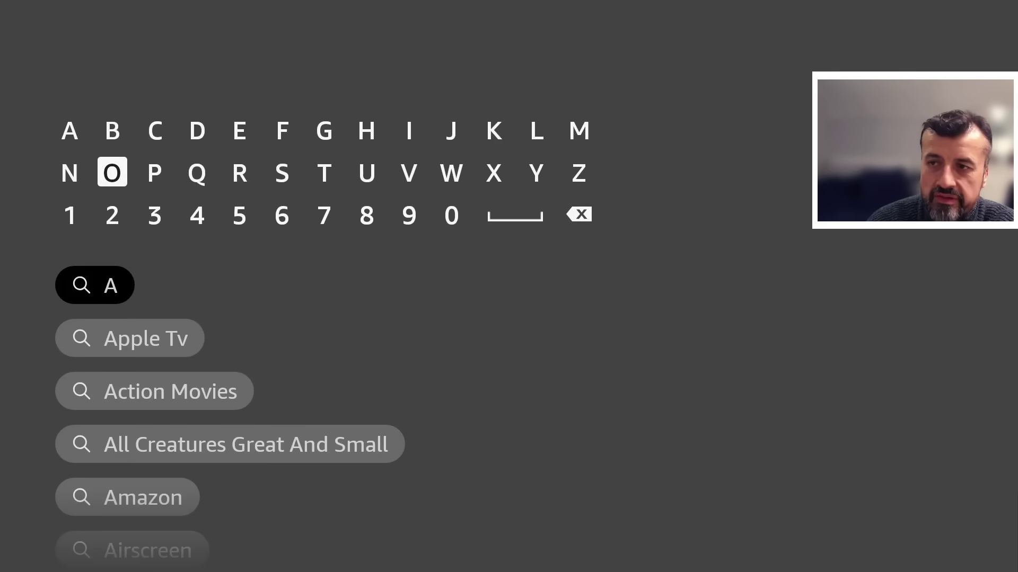
{"action": "key", "text": "Right"}
{"action": "key", "text": "Right"}
{"action": "key", "text": "Left"}
{"action": "key", "text": "Return"}
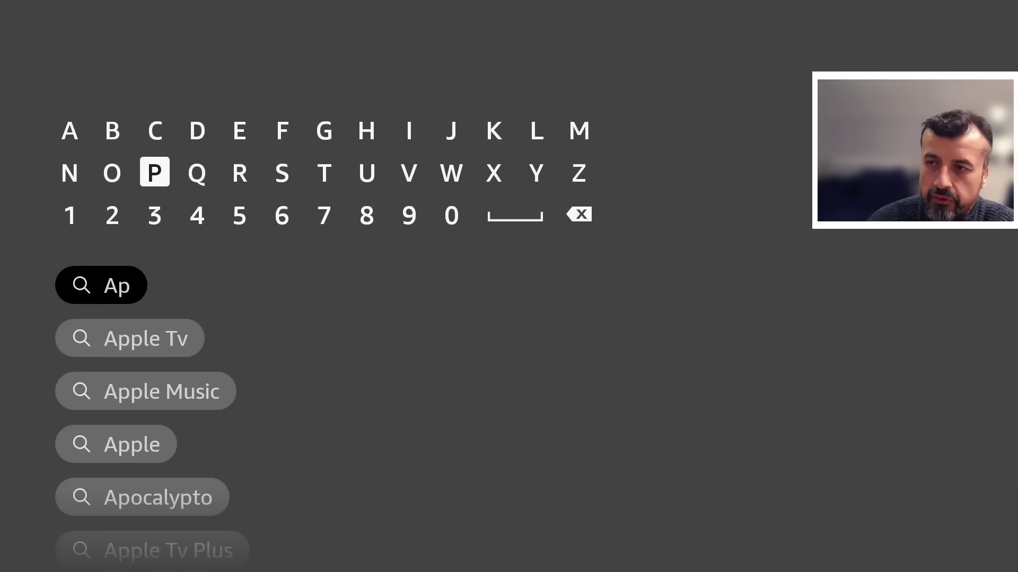
{"action": "key", "text": "Return"}
{"action": "key", "text": "Down"}
{"action": "key", "text": "Right"}
{"action": "key", "text": "Right"}
{"action": "key", "text": "Right"}
{"action": "key", "text": "Right"}
{"action": "key", "text": "Right"}
{"action": "key", "text": "Right"}
{"action": "key", "text": "Right"}
{"action": "key", "text": "Right"}
{"action": "key", "text": "Right"}
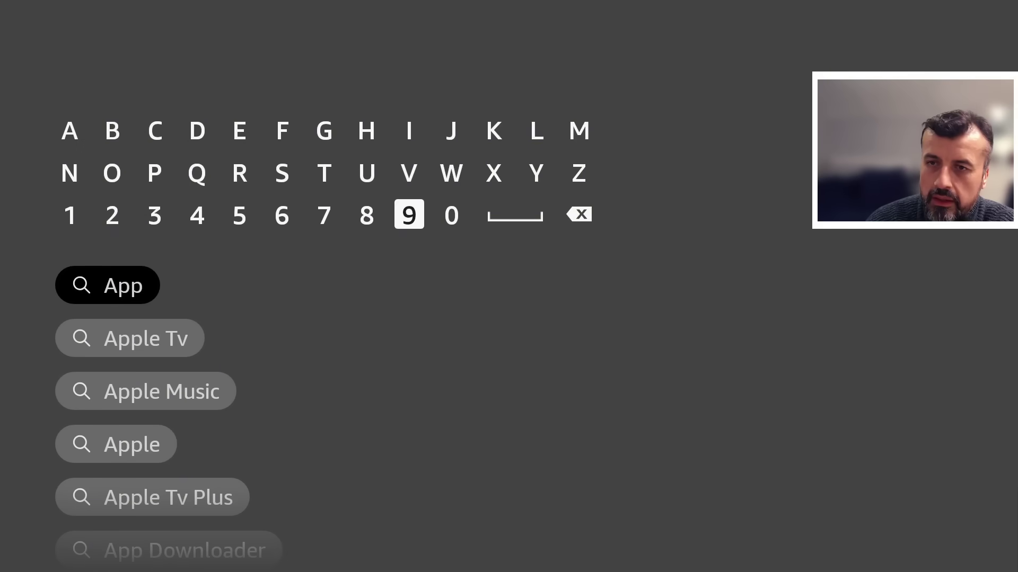
{"action": "key", "text": "Right"}
{"action": "key", "text": "Right"}
{"action": "key", "text": "Up"}
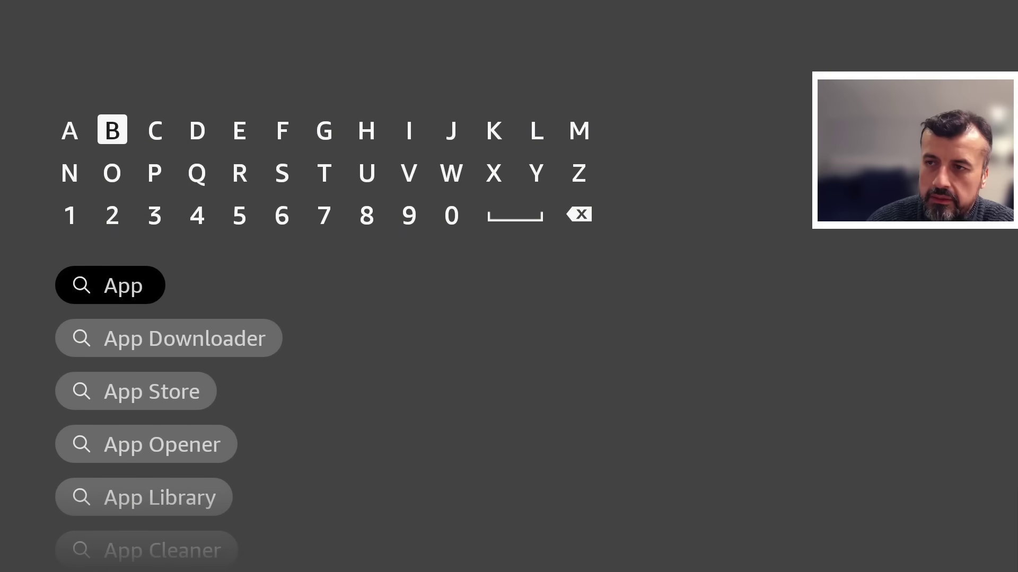
{"action": "key", "text": "Right"}
{"action": "key", "text": "Return"}
{"action": "key", "text": "Down"}
{"action": "key", "text": "Down"}
{"action": "key", "text": "Right"}
{"action": "key", "text": "Right"}
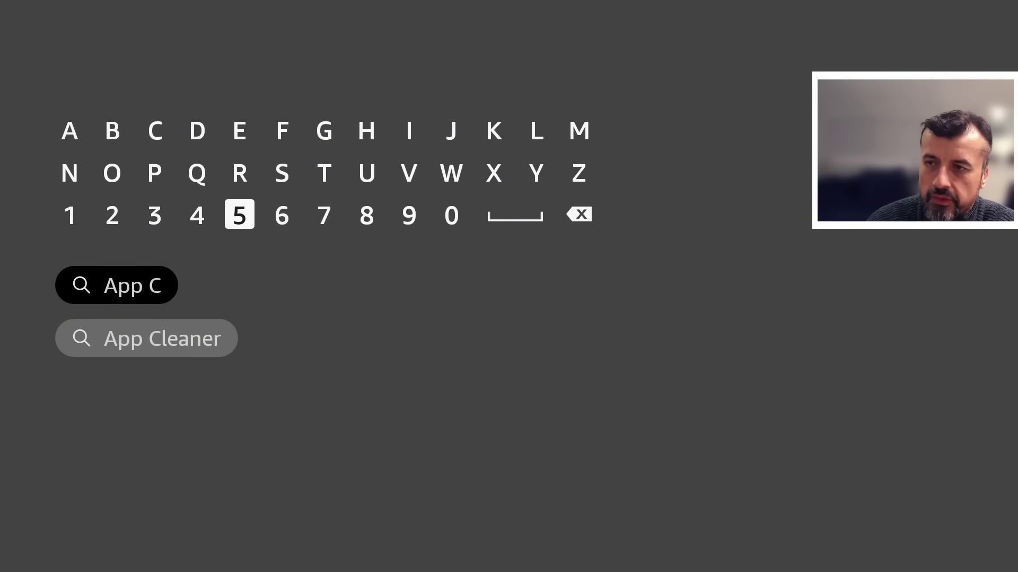
{"action": "key", "text": "Up"}
{"action": "key", "text": "Left"}
{"action": "key", "text": "Left"}
{"action": "key", "text": "Left"}
{"action": "key", "text": "Left"}
{"action": "key", "text": "Left"}
{"action": "key", "text": "Left"}
{"action": "key", "text": "Left"}
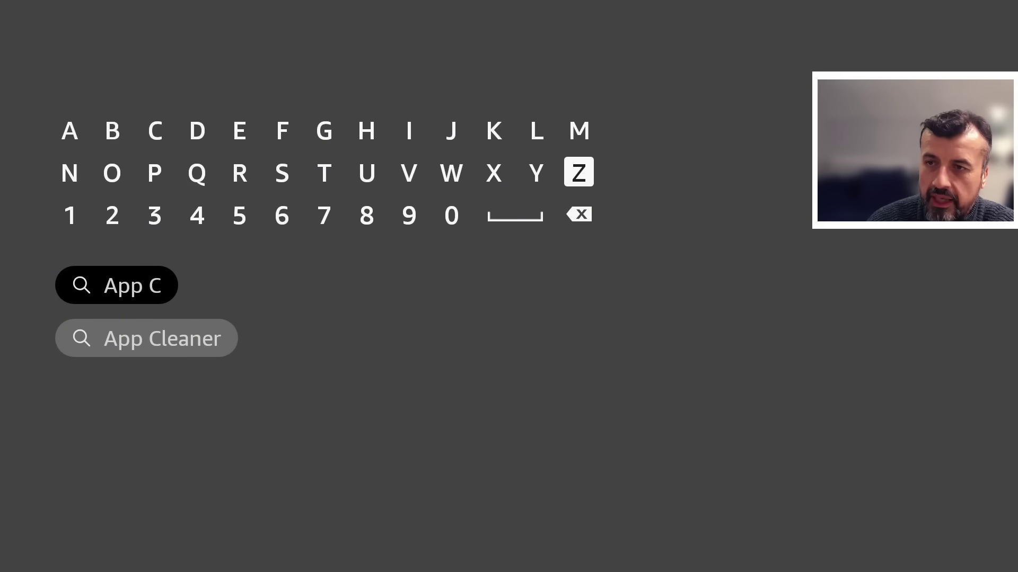
{"action": "key", "text": "Up"}
{"action": "key", "text": "Return"}
{"action": "key", "text": "Down"}
{"action": "key", "text": "Right"}
{"action": "key", "text": "Right"}
{"action": "key", "text": "Right"}
{"action": "key", "text": "Return"}
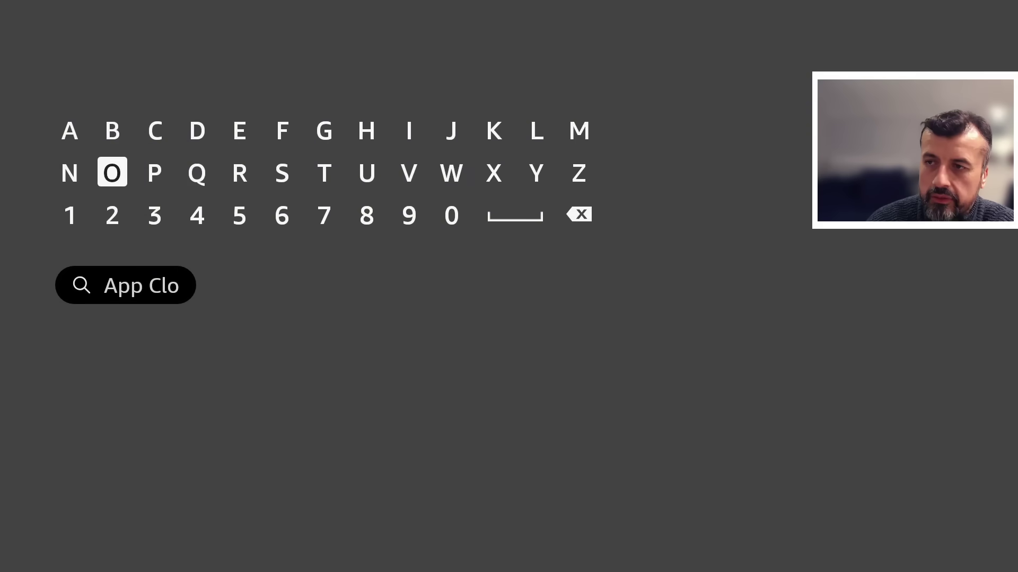
{"action": "key", "text": "Left"}
{"action": "key", "text": "Return"}
{"action": "key", "text": "Up"}
{"action": "key", "text": "Right"}
{"action": "key", "text": "Right"}
{"action": "key", "text": "Right"}
{"action": "key", "text": "Right"}
{"action": "key", "text": "Return"}
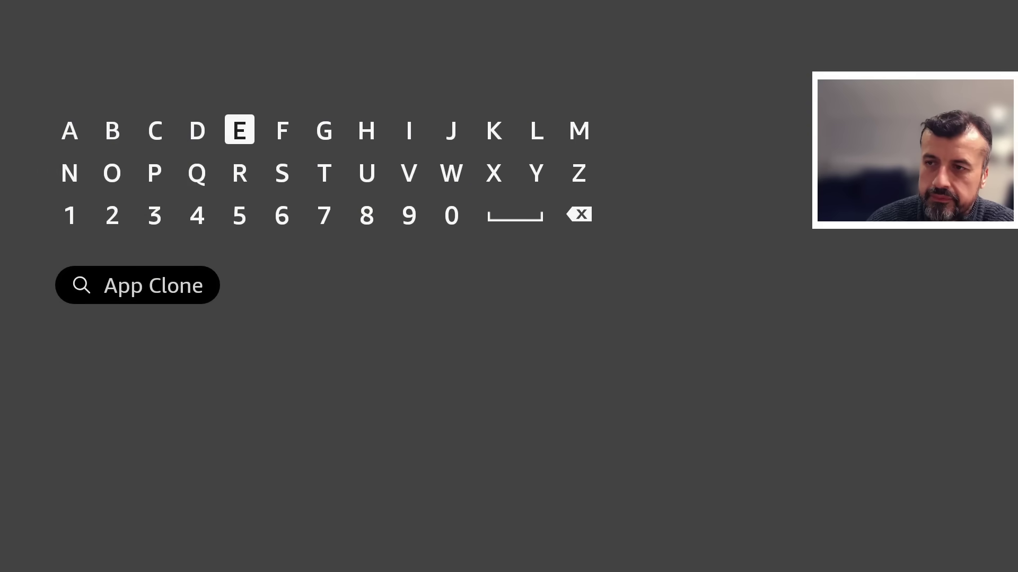
{"action": "key", "text": "Down"}
{"action": "key", "text": "Down"}
{"action": "key", "text": "Down"}
{"action": "key", "text": "Return"}
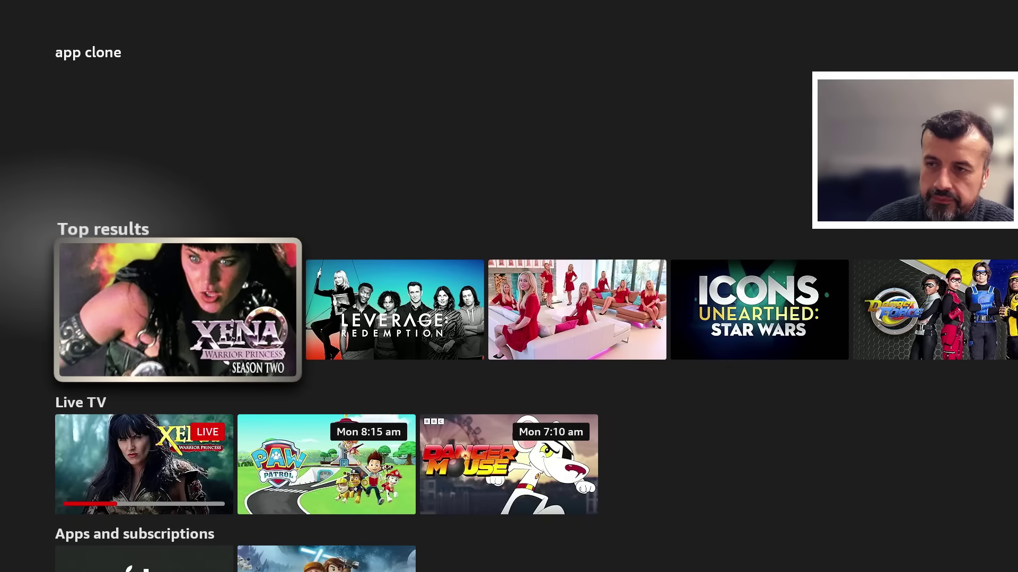
{"action": "key", "text": "Down"}
{"action": "key", "text": "Down"}
{"action": "key", "text": "Down"}
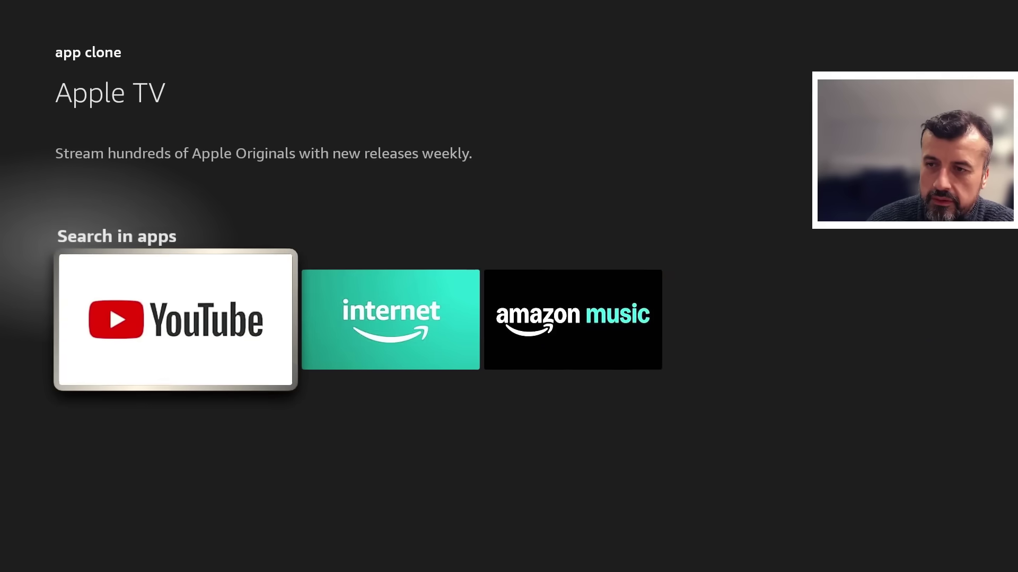
Step: Complete the text as 'App Cloner' and open the App Cloner suggestion's results
{"action": "key", "text": "Up"}
{"action": "key", "text": "Up"}
{"action": "key", "text": "Up"}
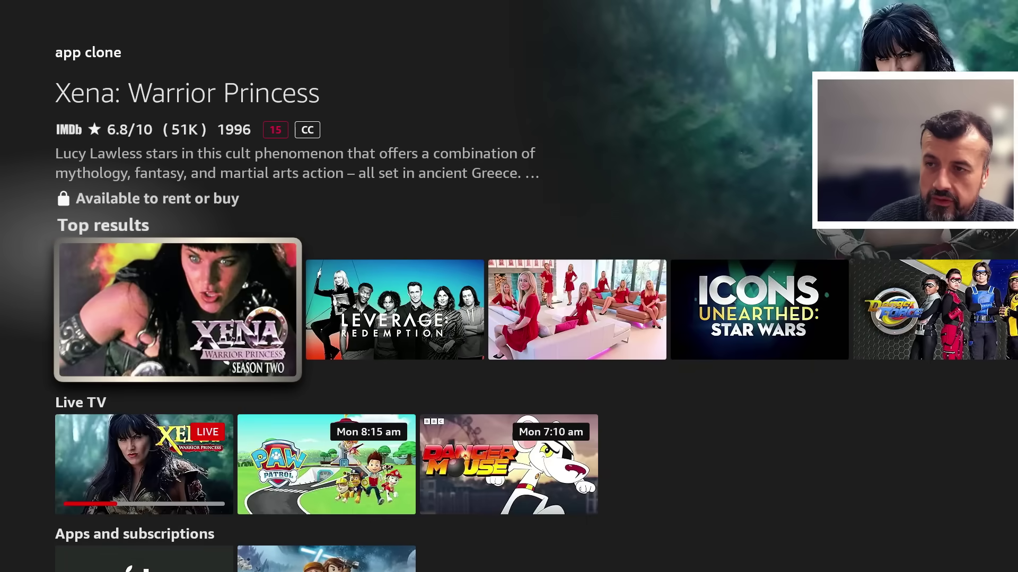
{"action": "key", "text": "Up"}
{"action": "key", "text": "Left"}
{"action": "key", "text": "Left"}
{"action": "key", "text": "Up"}
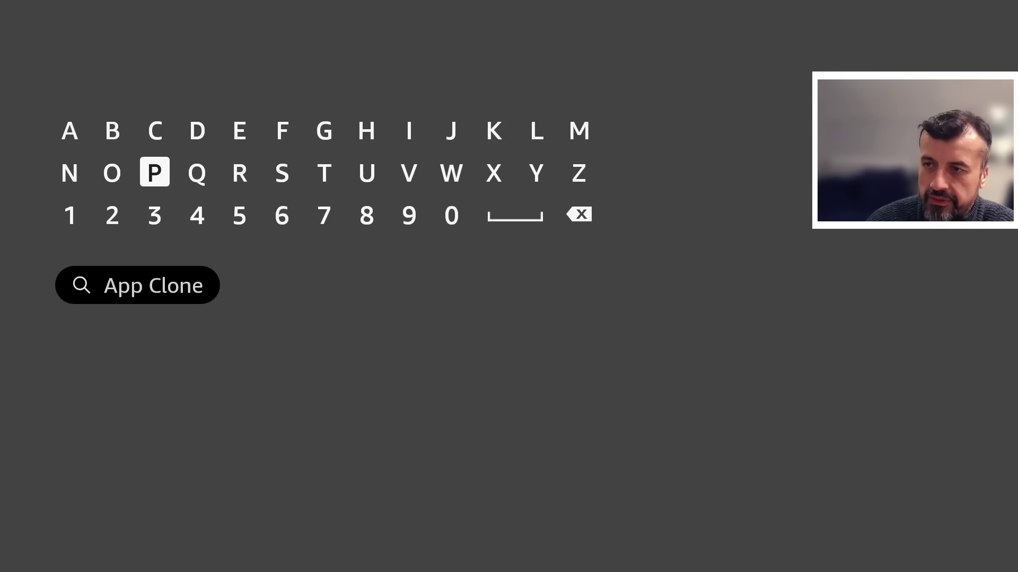
{"action": "key", "text": "Right"}
{"action": "key", "text": "Right"}
{"action": "key", "text": "Return"}
{"action": "key", "text": "Down"}
{"action": "key", "text": "Right"}
{"action": "key", "text": "Right"}
{"action": "key", "text": "Right"}
{"action": "key", "text": "Right"}
{"action": "key", "text": "Right"}
{"action": "key", "text": "Down"}
{"action": "key", "text": "Return"}
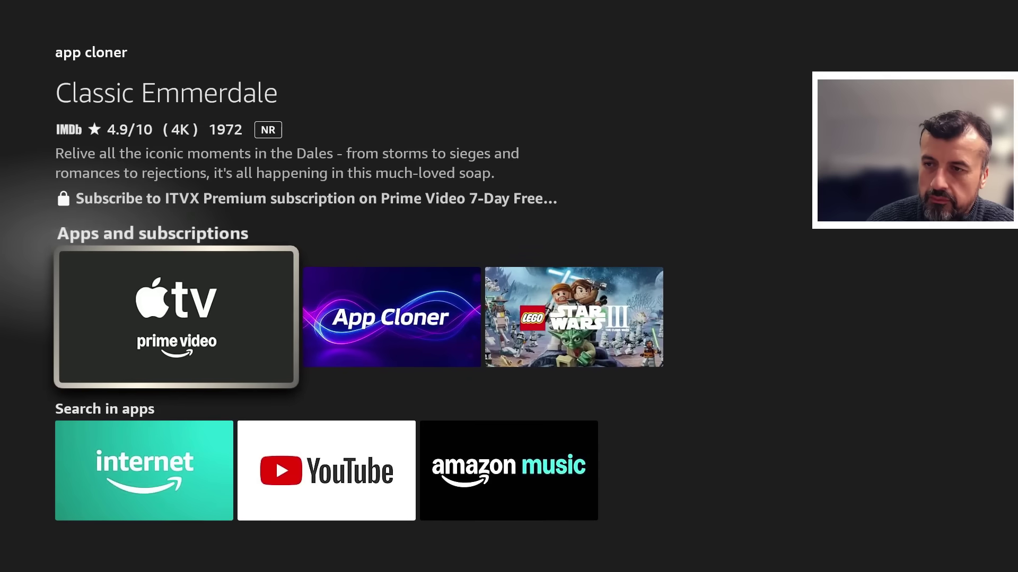
Step: Highlight the App Cloner result, then in Your Apps & Channels move left to Movie Box Pro
{"action": "key", "text": "Right"}
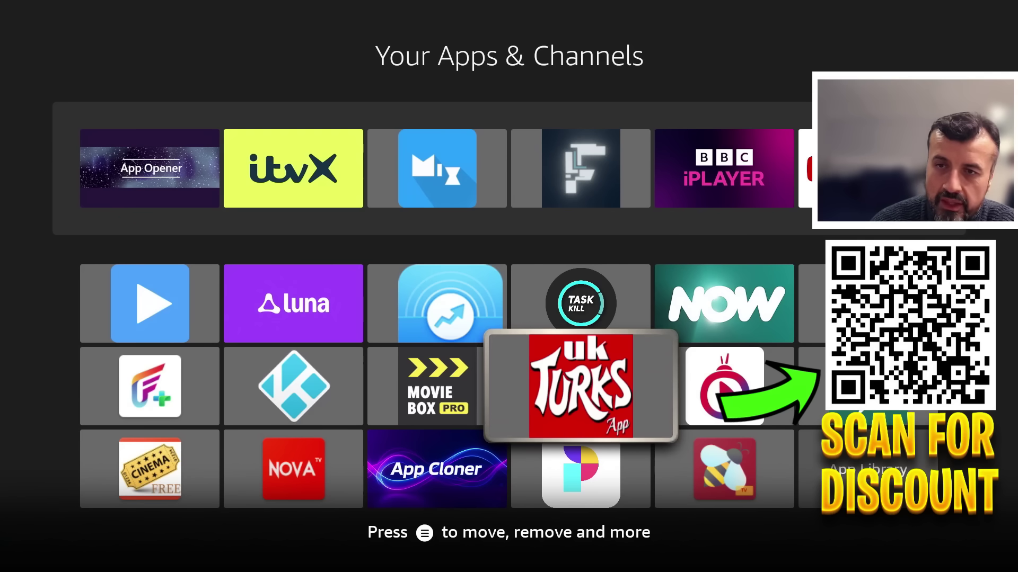
{"action": "key", "text": "Left"}
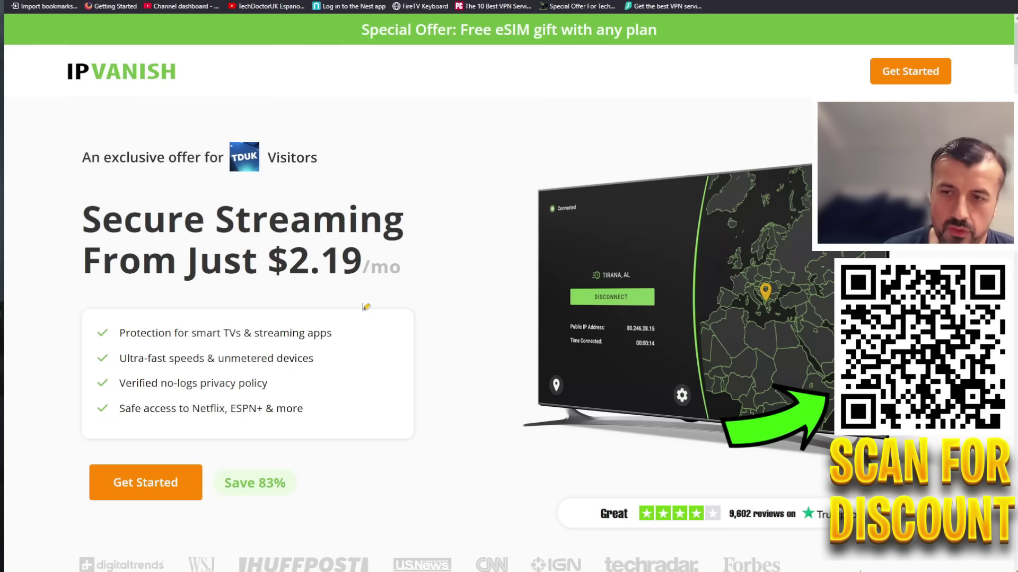
Step: Scroll the IPVanish page to the plan cards: Monthly $12.99, 2-Year $2.19, Yearly $3.33
{"action": "scroll", "coordinate": [366, 307], "scroll_direction": "down", "scroll_amount": 8}
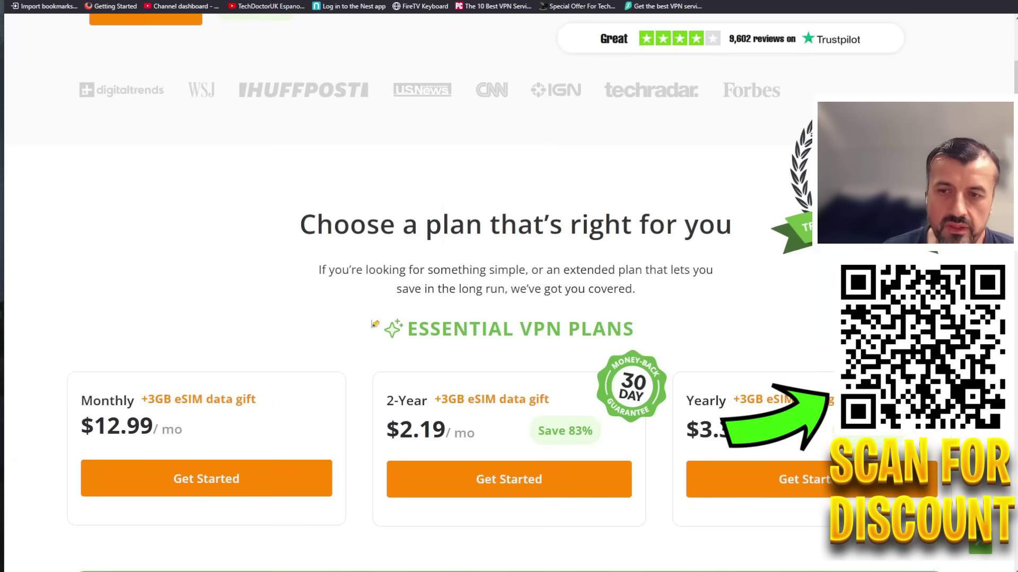
{"action": "scroll", "coordinate": [375, 324], "scroll_direction": "down", "scroll_amount": 2}
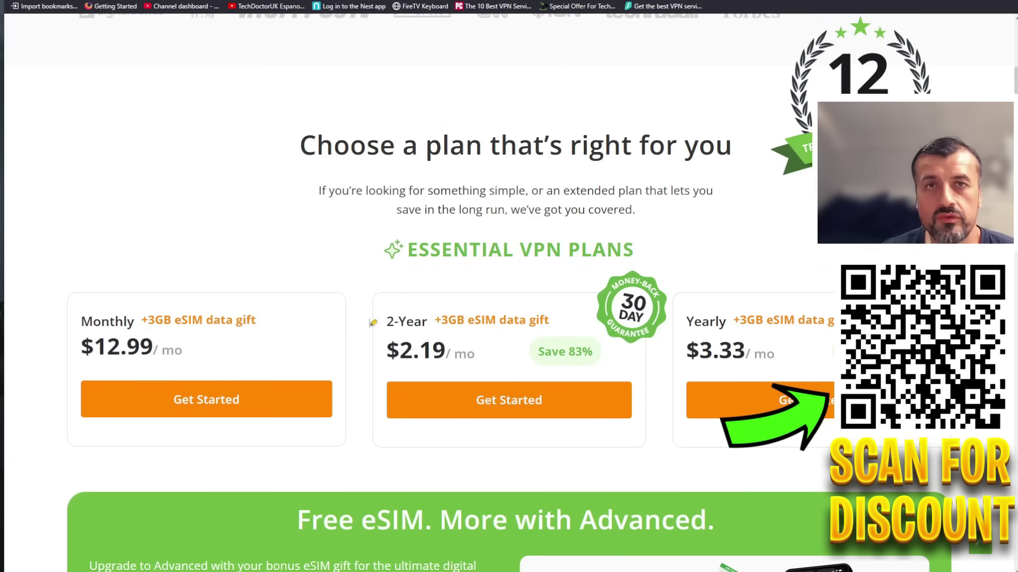
{"action": "scroll", "coordinate": [373, 322], "scroll_direction": "up", "scroll_amount": 2}
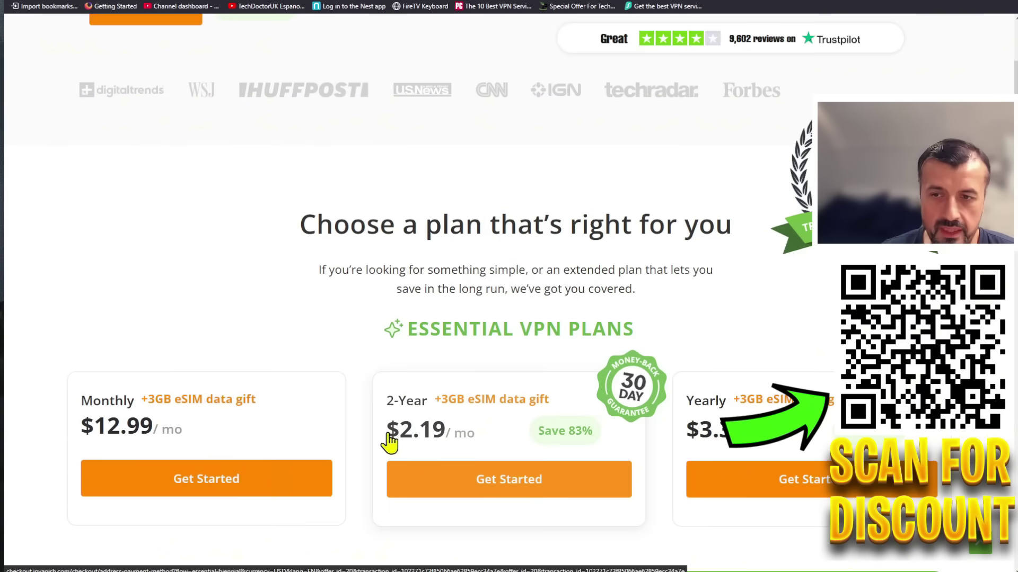